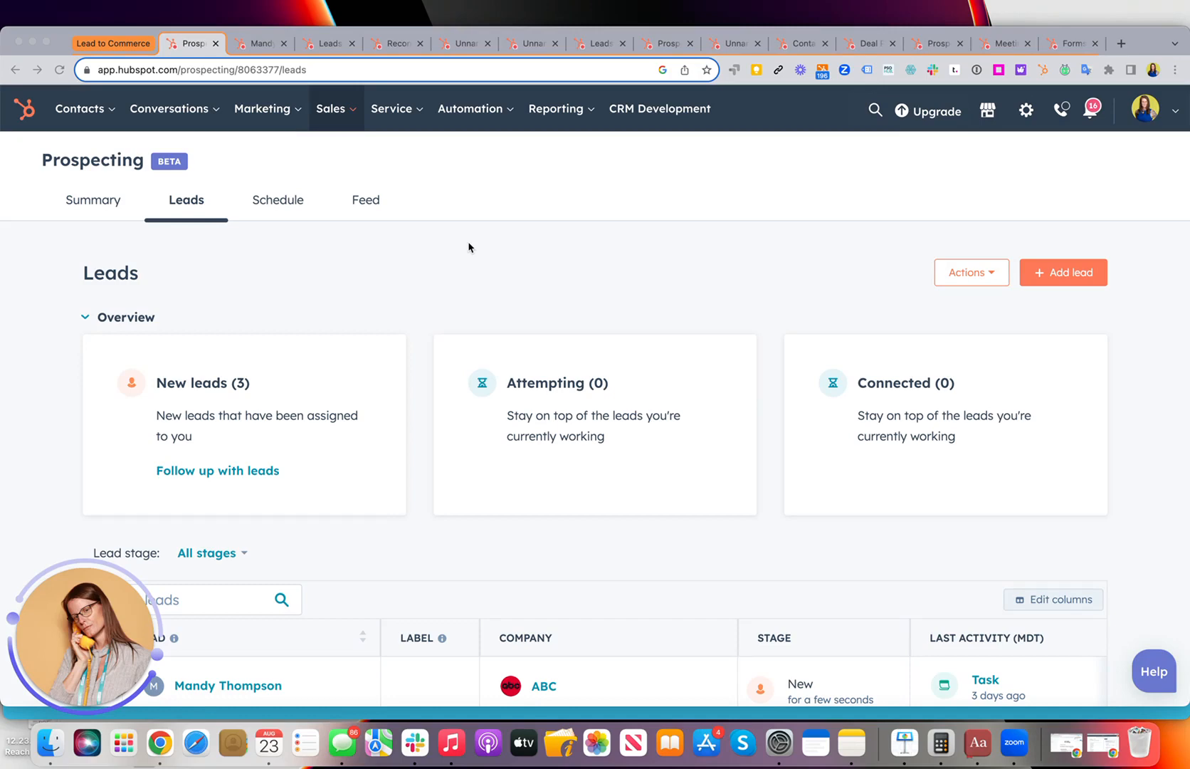
Examine the leads overview cards, the leads table and the list of Sales tools containing Prospecting.
scroll(445, 264, "down", 5)
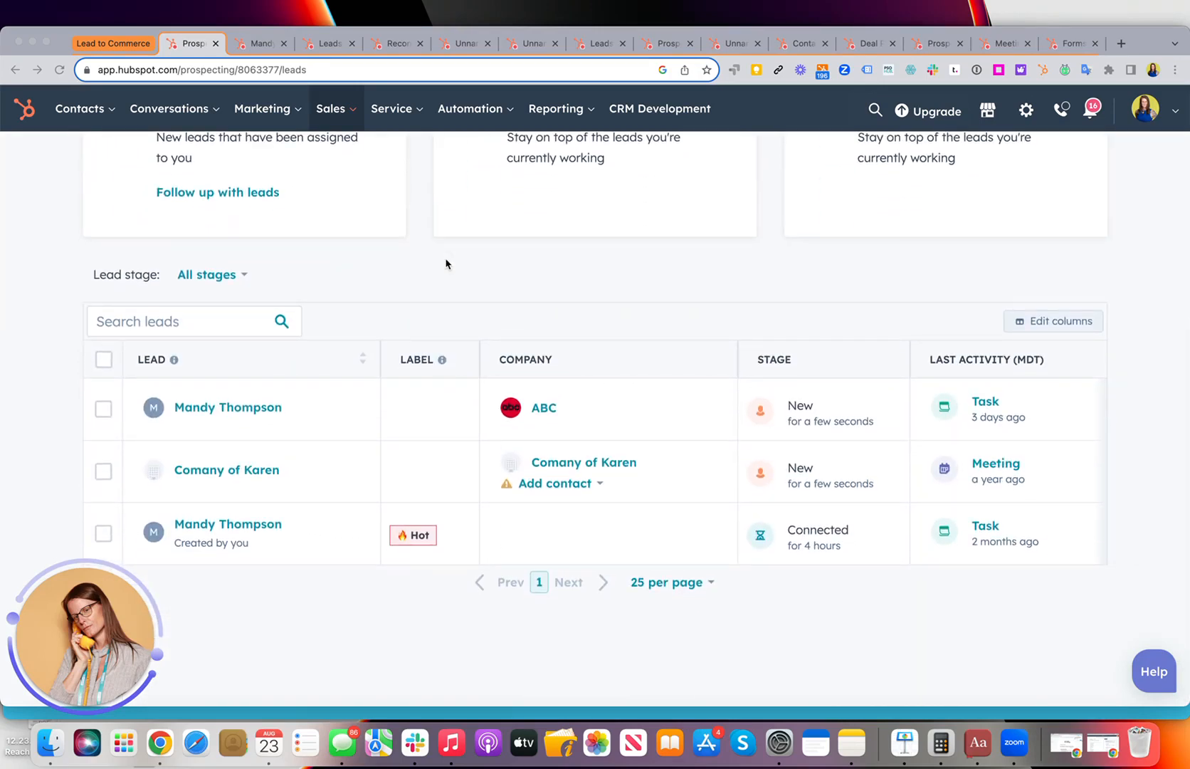
scroll(445, 264, "up", 5)
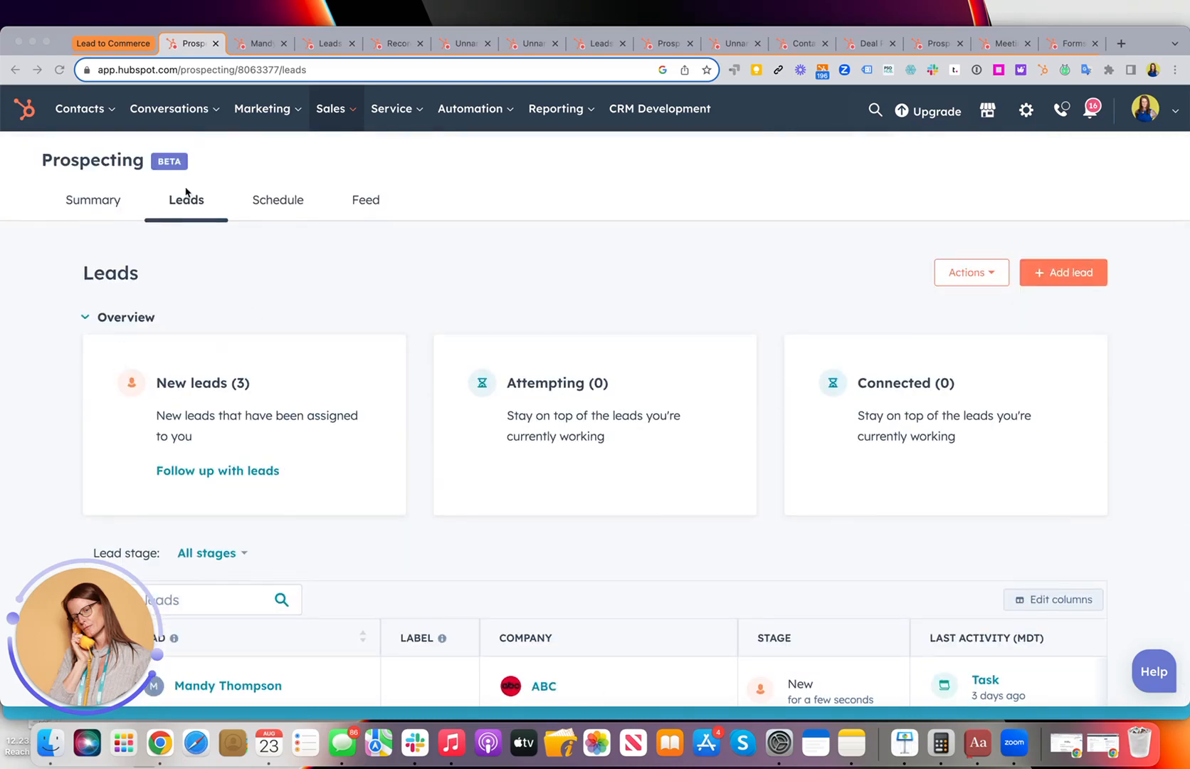
left_click(343, 111)
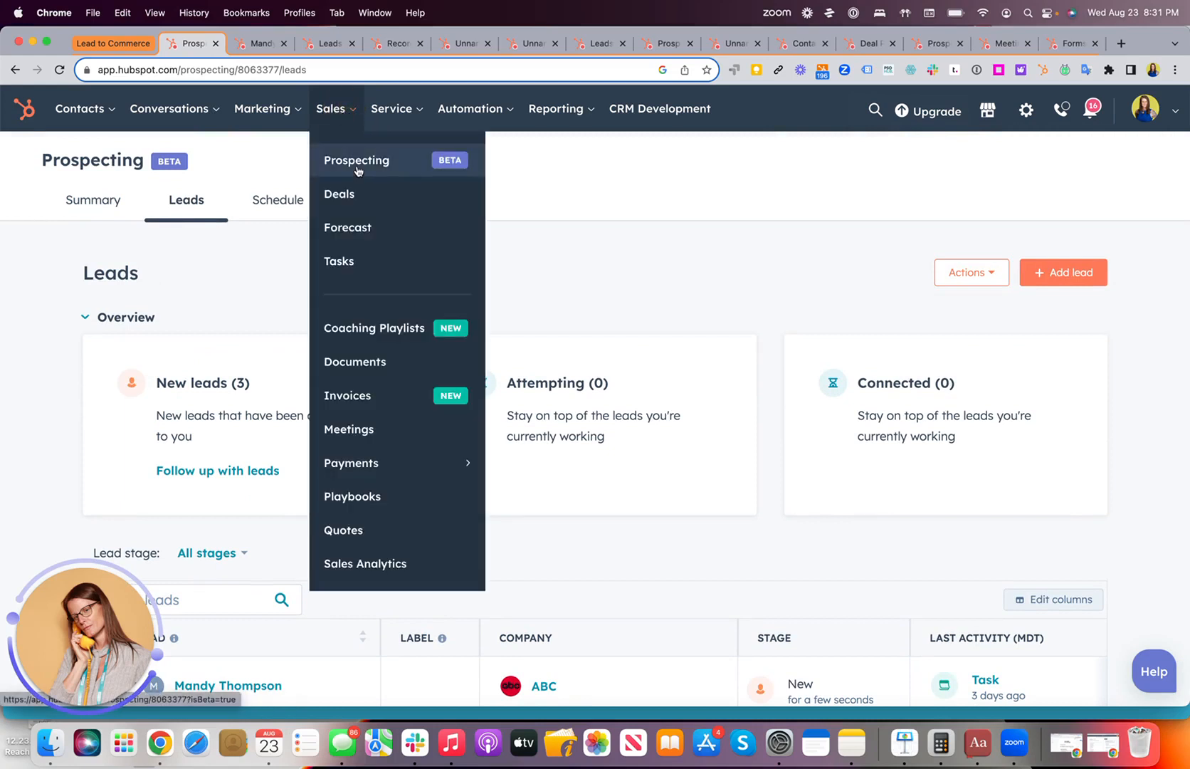
left_click(610, 277)
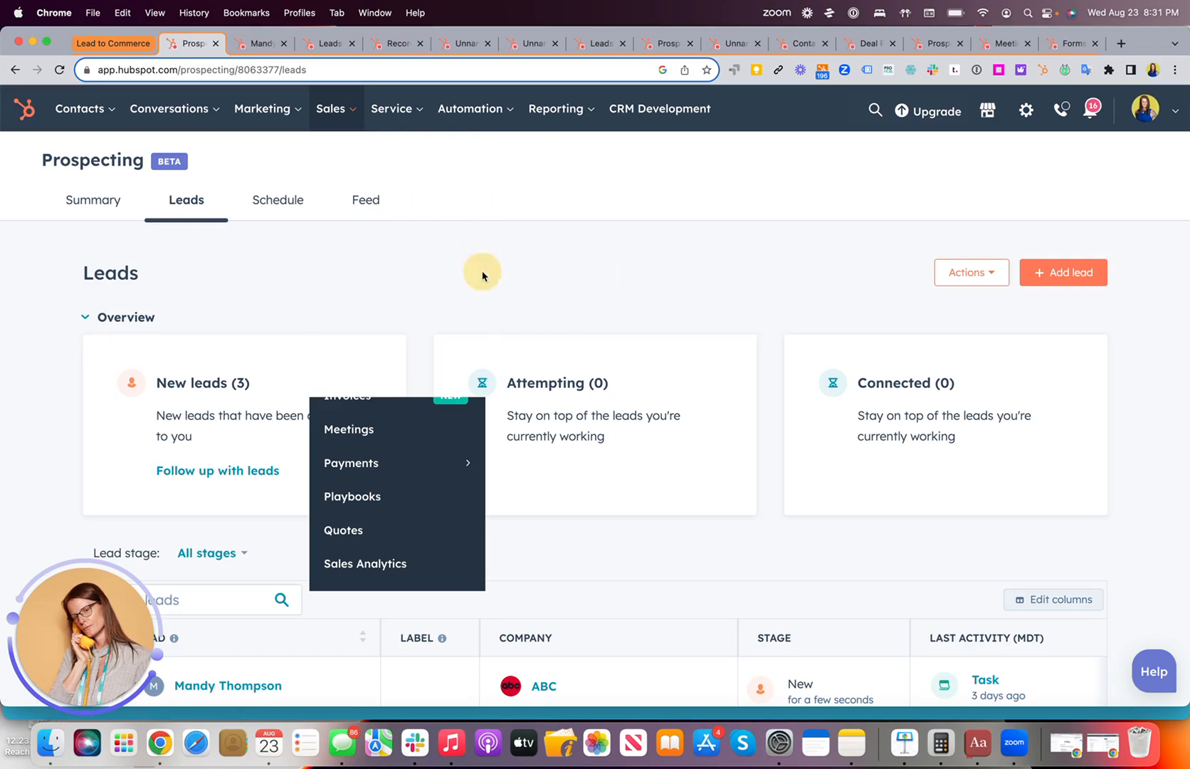
scroll(481, 270, "down", 3)
scroll(481, 274, "up", 3)
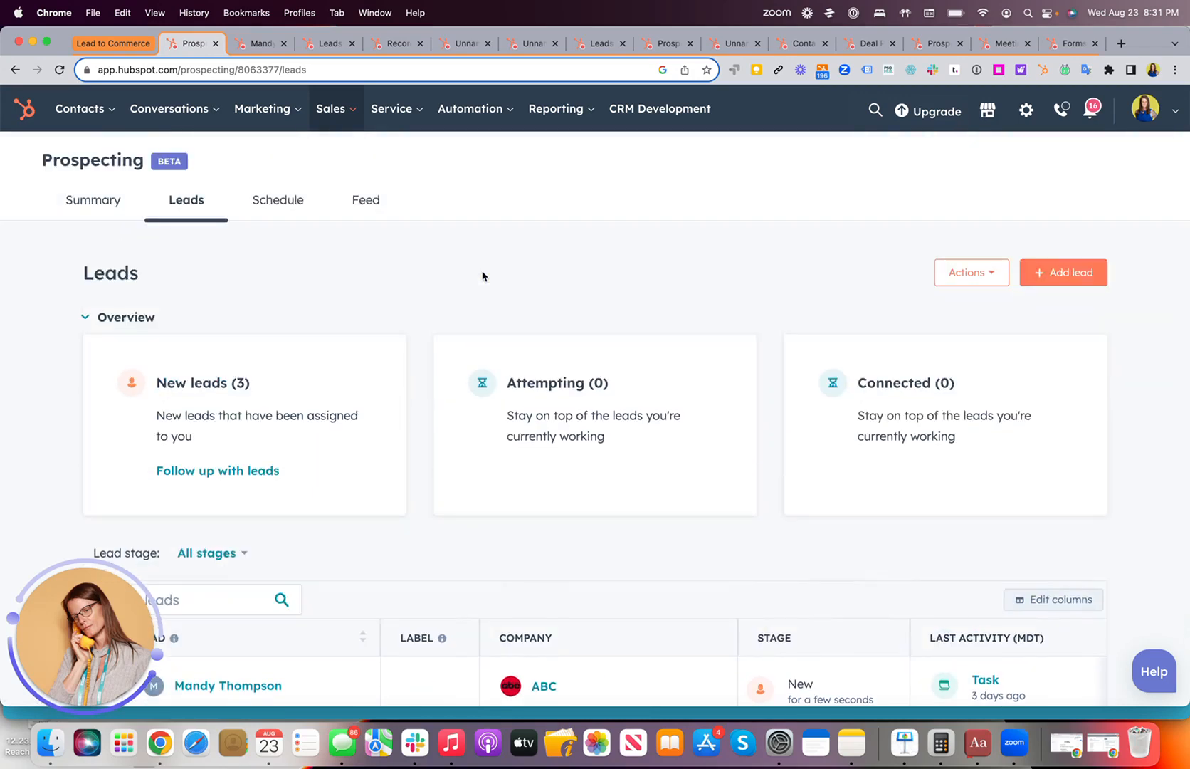
scroll(482, 276, "down", 1)
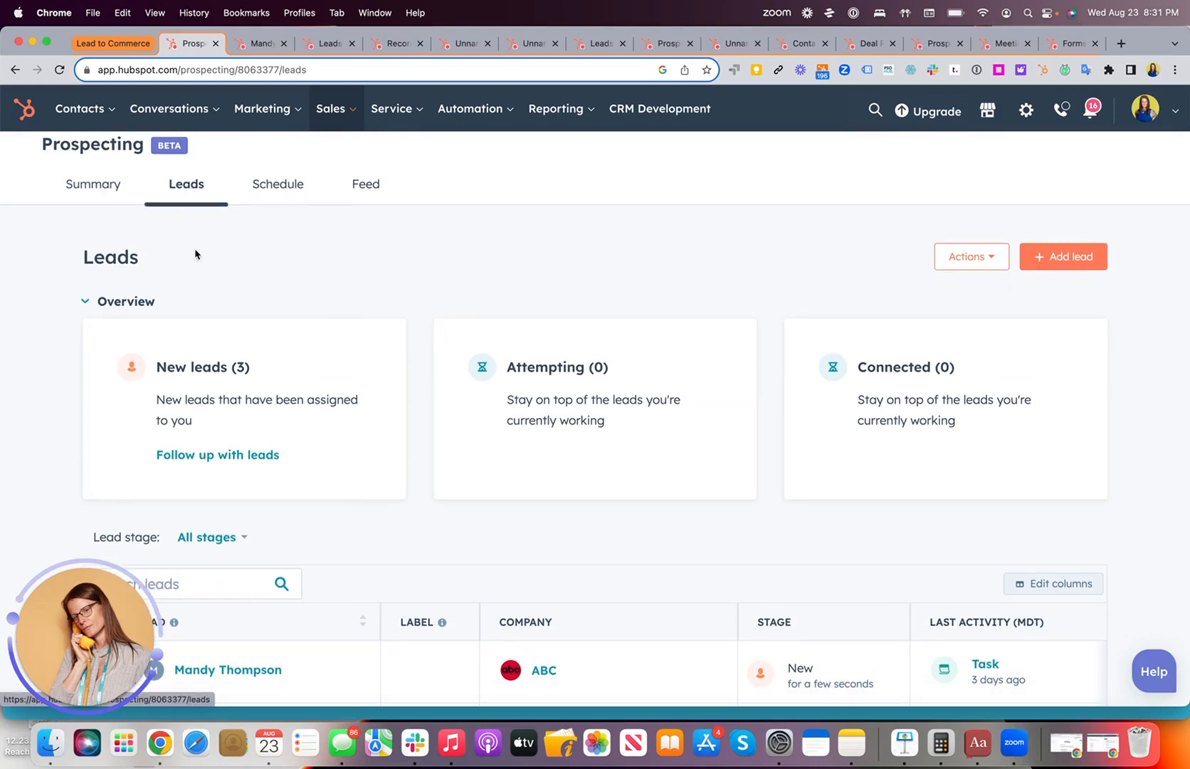
scroll(196, 254, "down", 2)
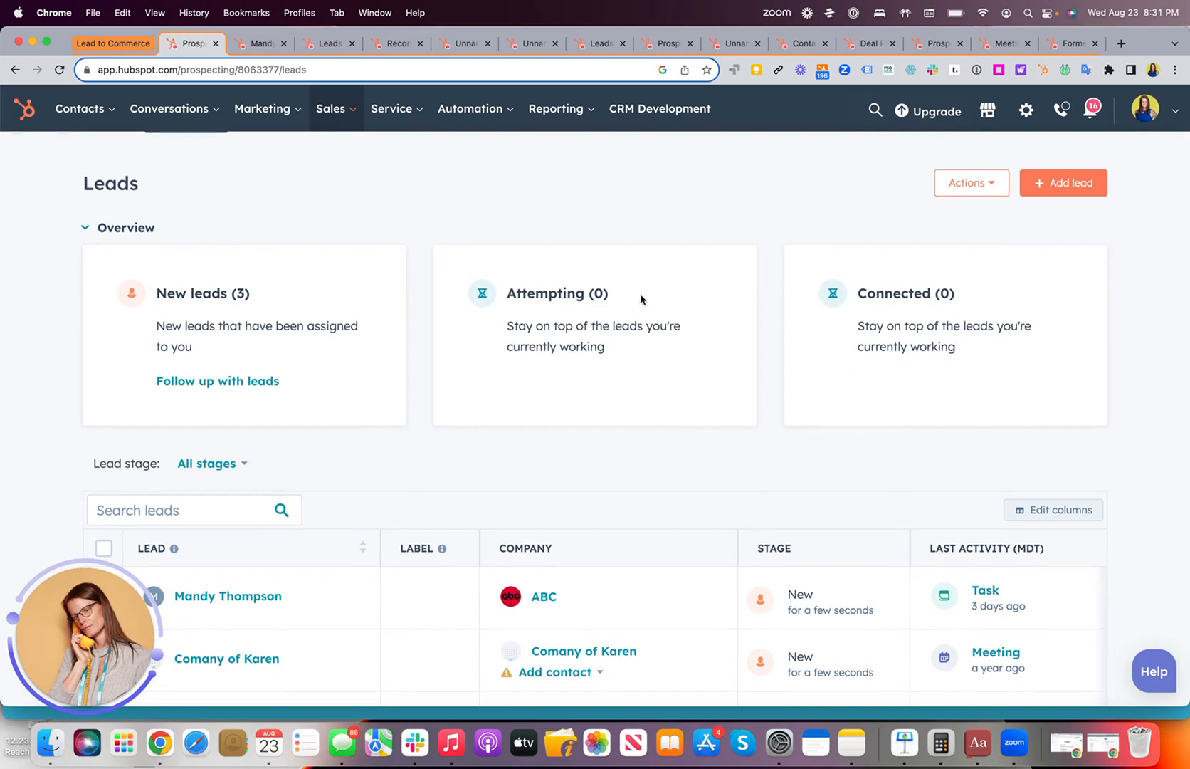
Open the follow-up queue for new leads and preview an email to the first lead without sending it.
left_click(218, 380)
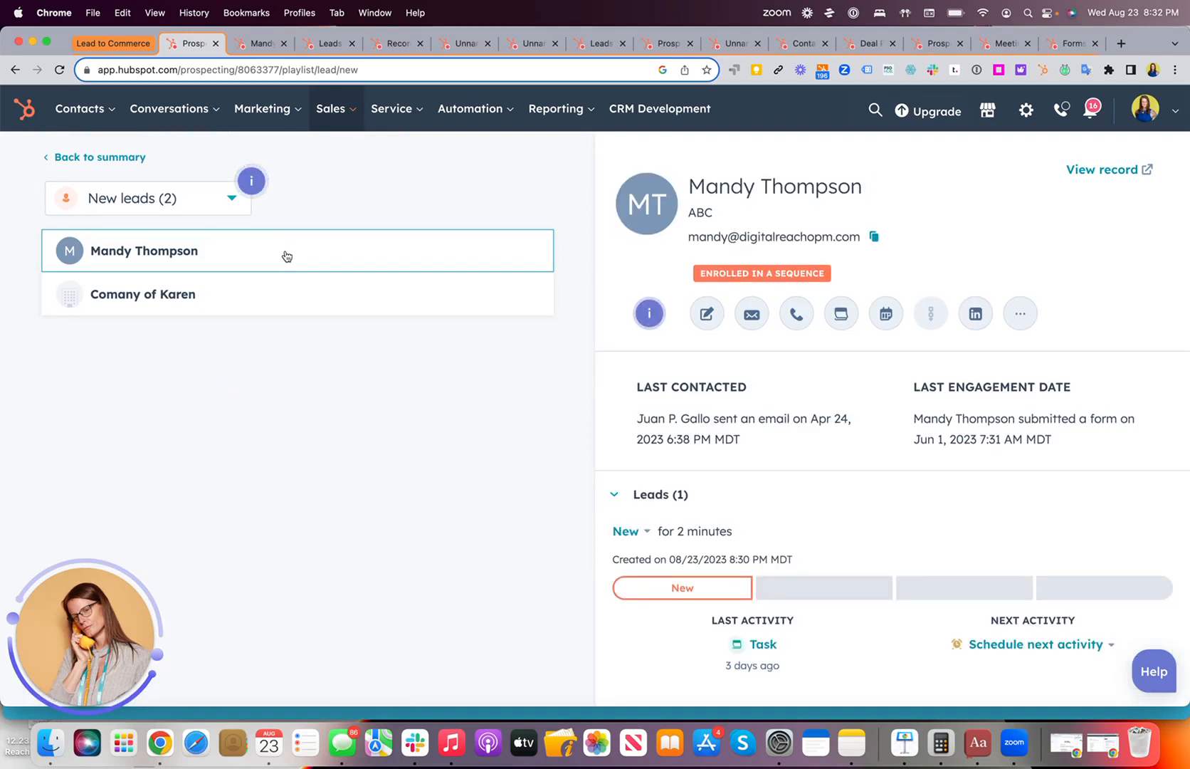
left_click(753, 321)
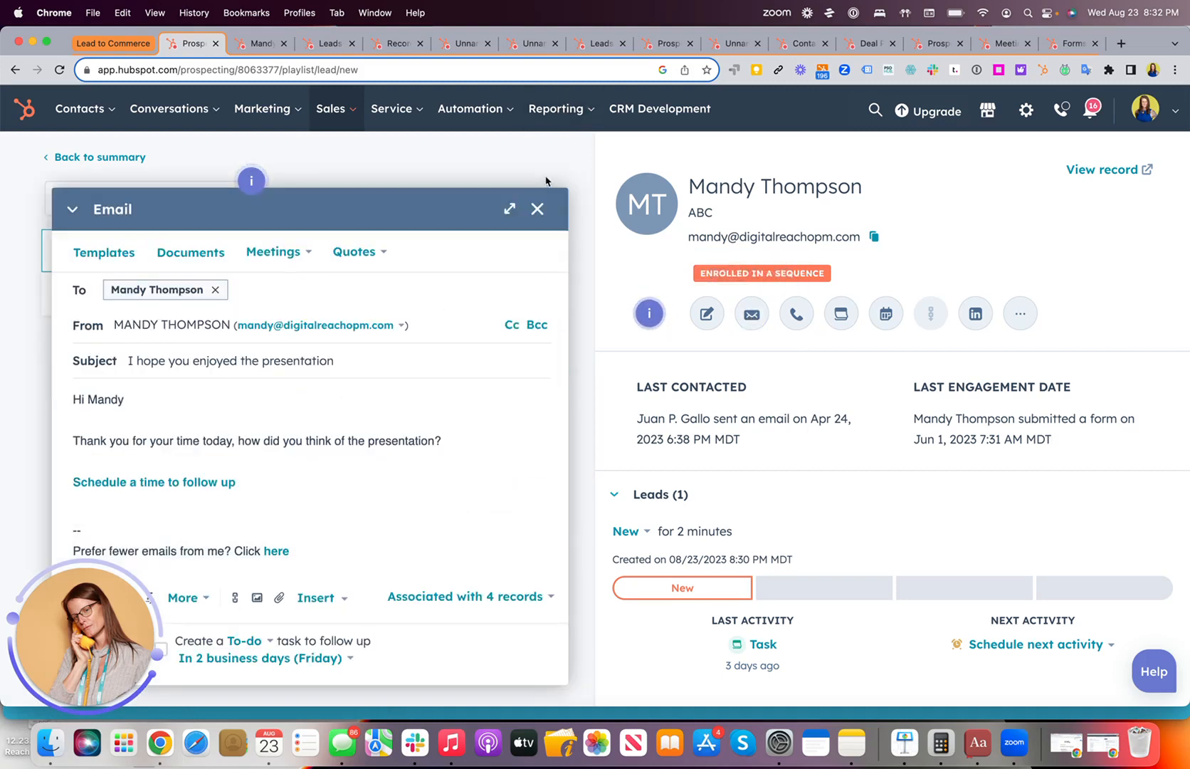
left_click(535, 210)
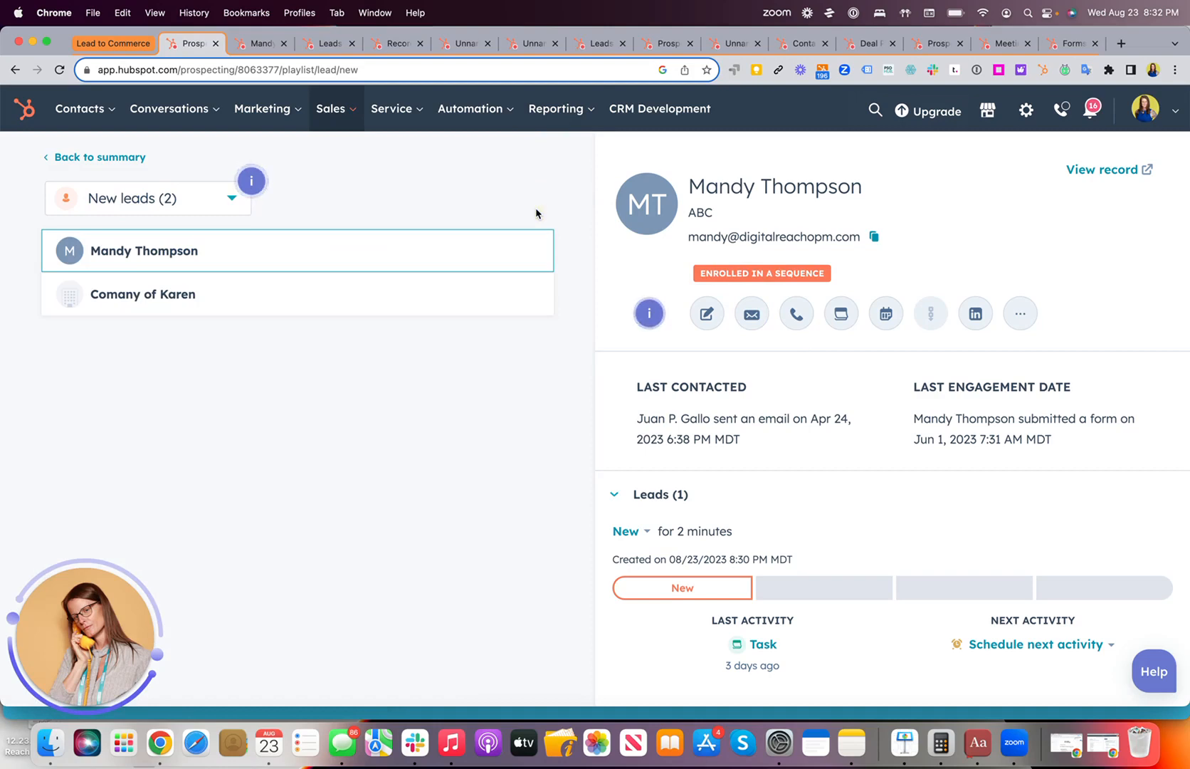
Select the company lead in the queue, preview a blank email to it, discard it and review the lead's details.
left_click(262, 302)
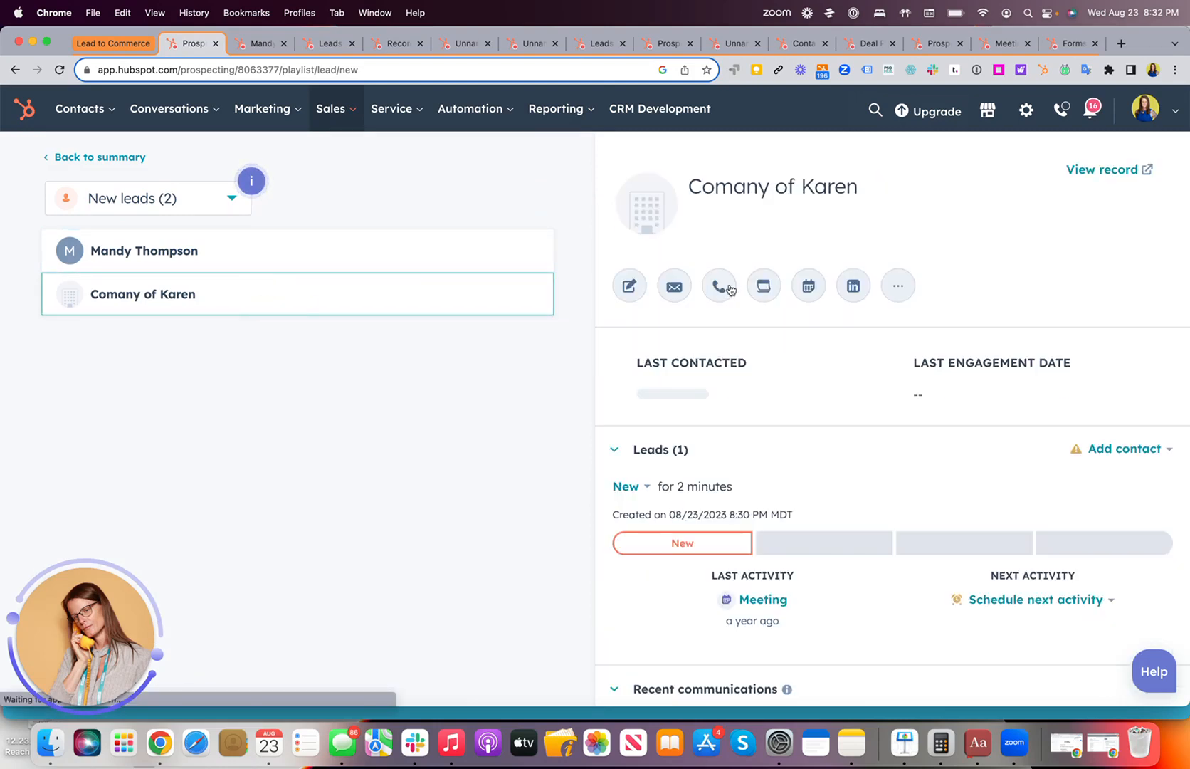
left_click(675, 286)
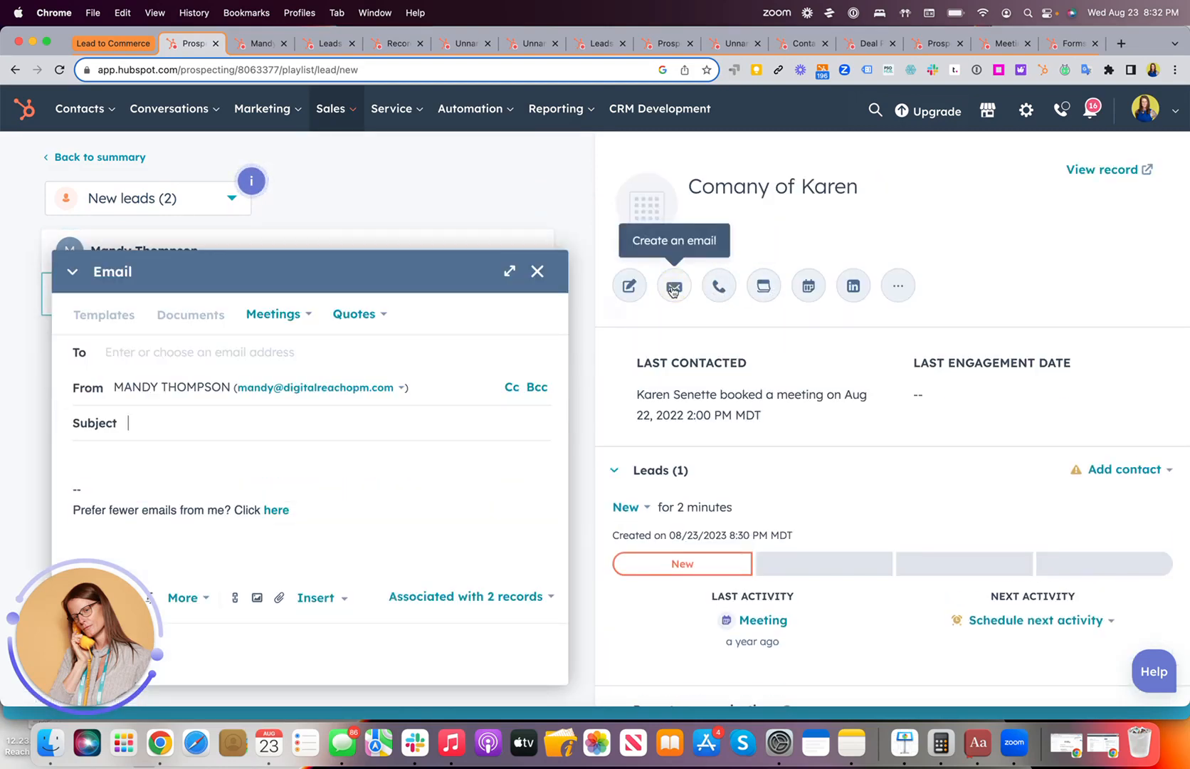
left_click(538, 272)
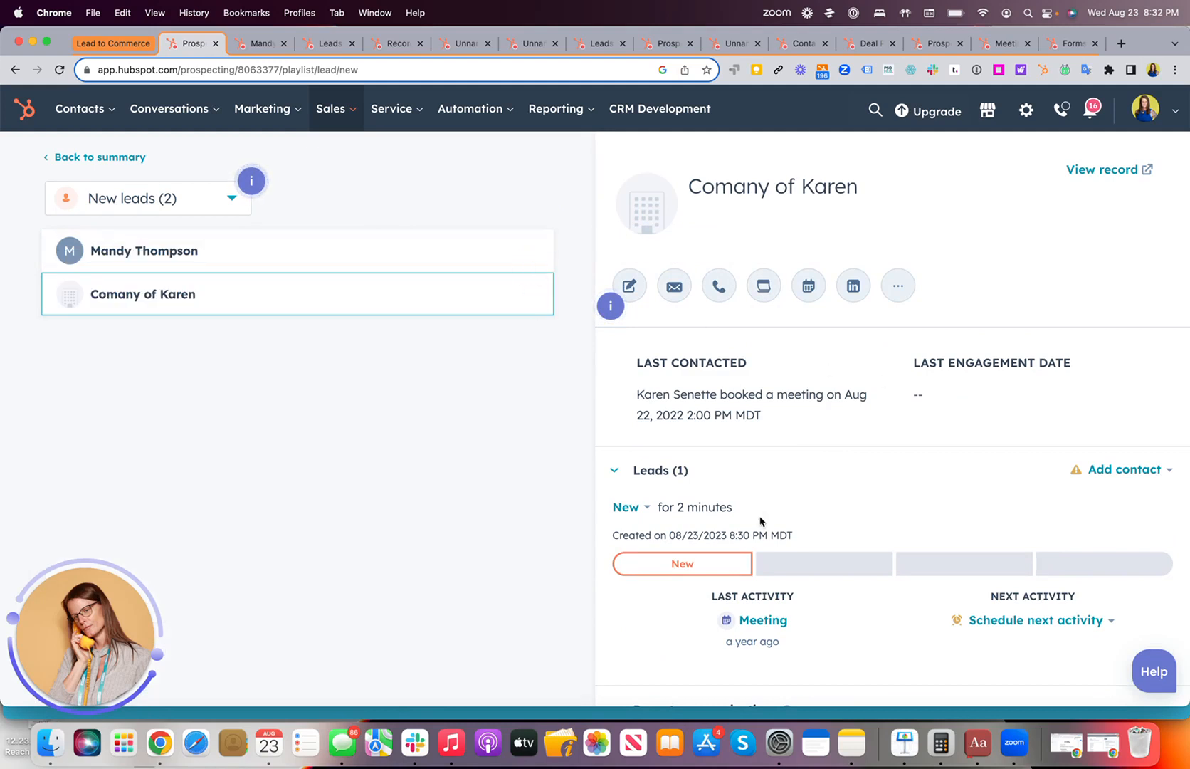
scroll(837, 541, "down", 2)
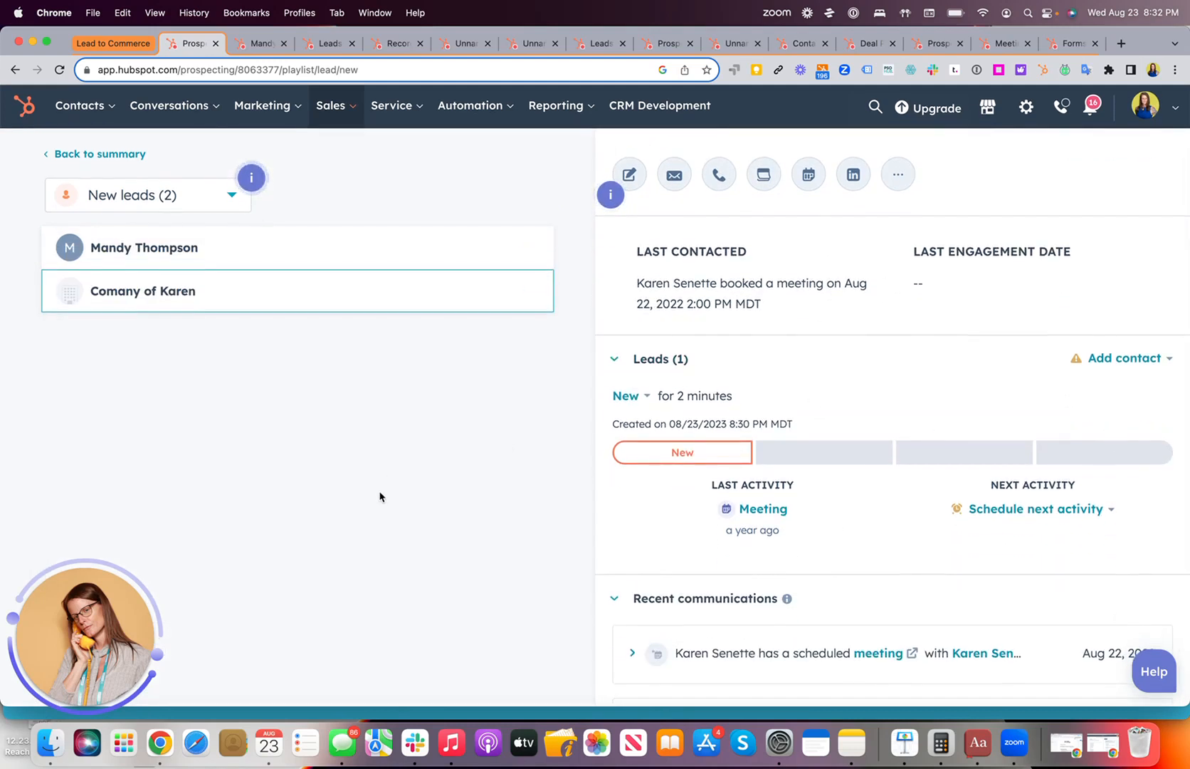
Examine the available queues for leads, upcoming tasks, suggested activities, sequences and overdue tasks, keeping the New leads queue.
left_click(167, 200)
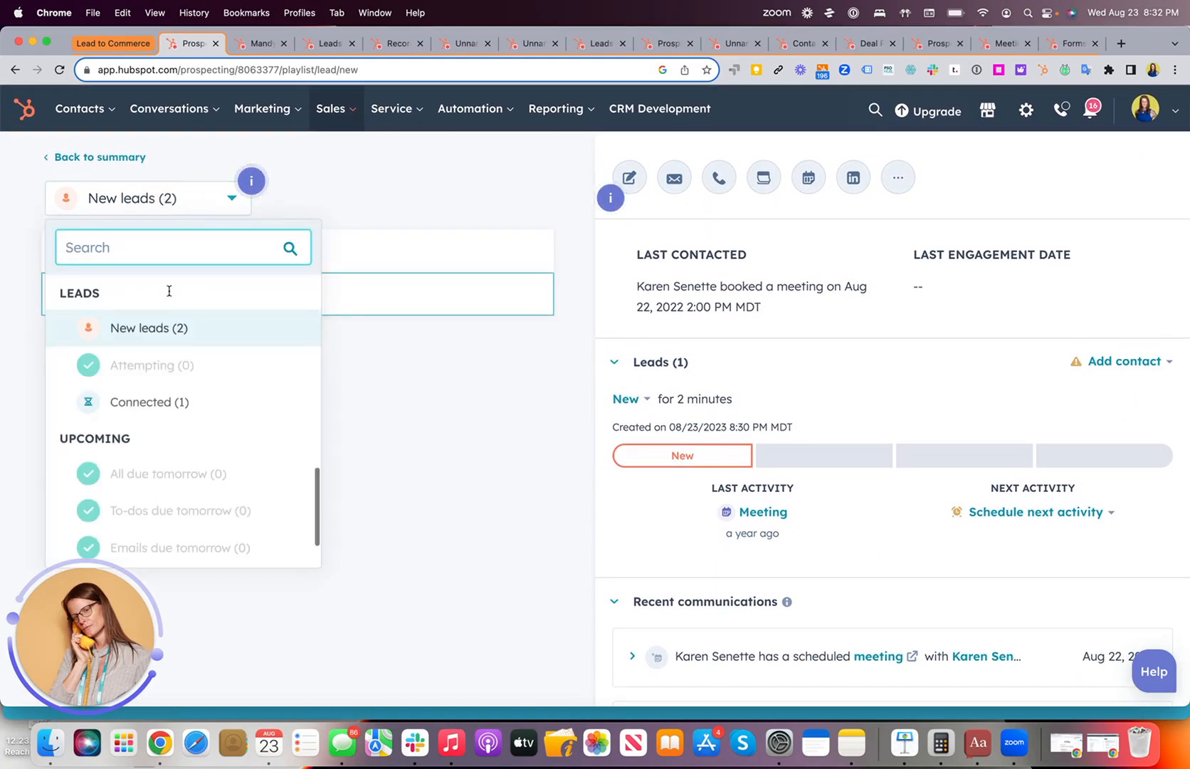
scroll(205, 364, "down", 1)
scroll(175, 363, "up", 3)
scroll(174, 363, "up", 1)
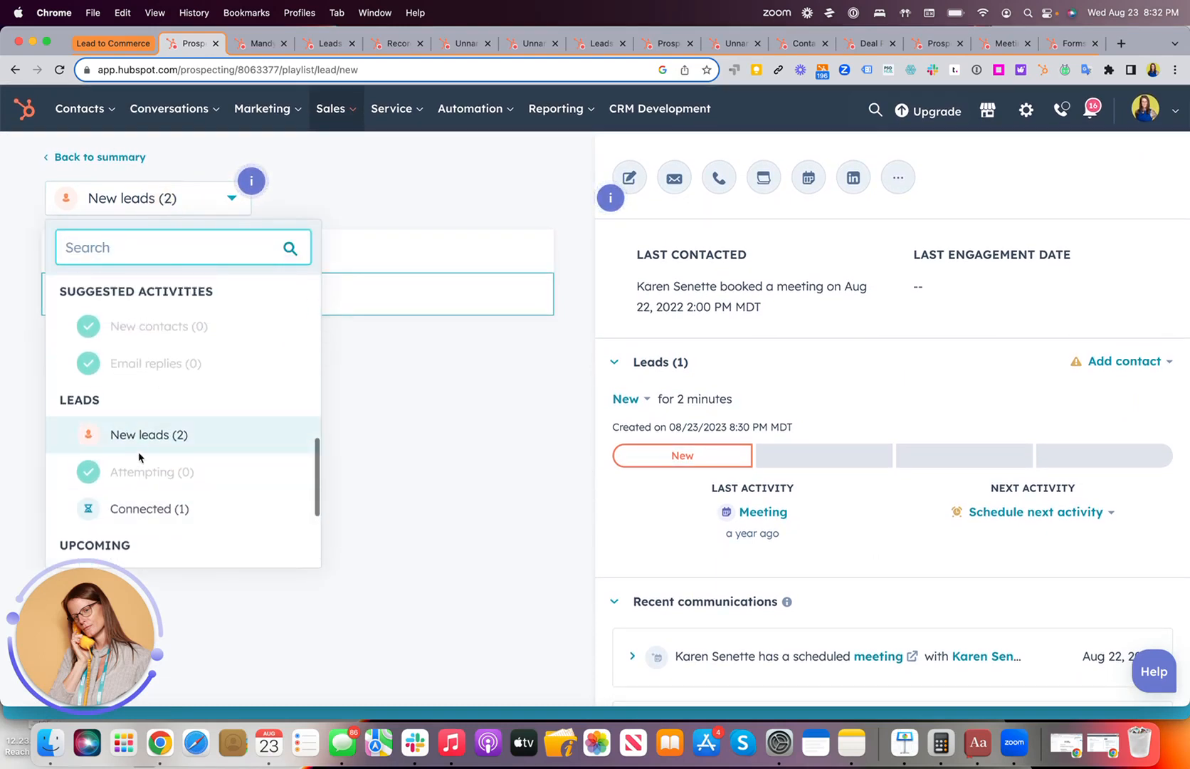
scroll(145, 502, "down", 3)
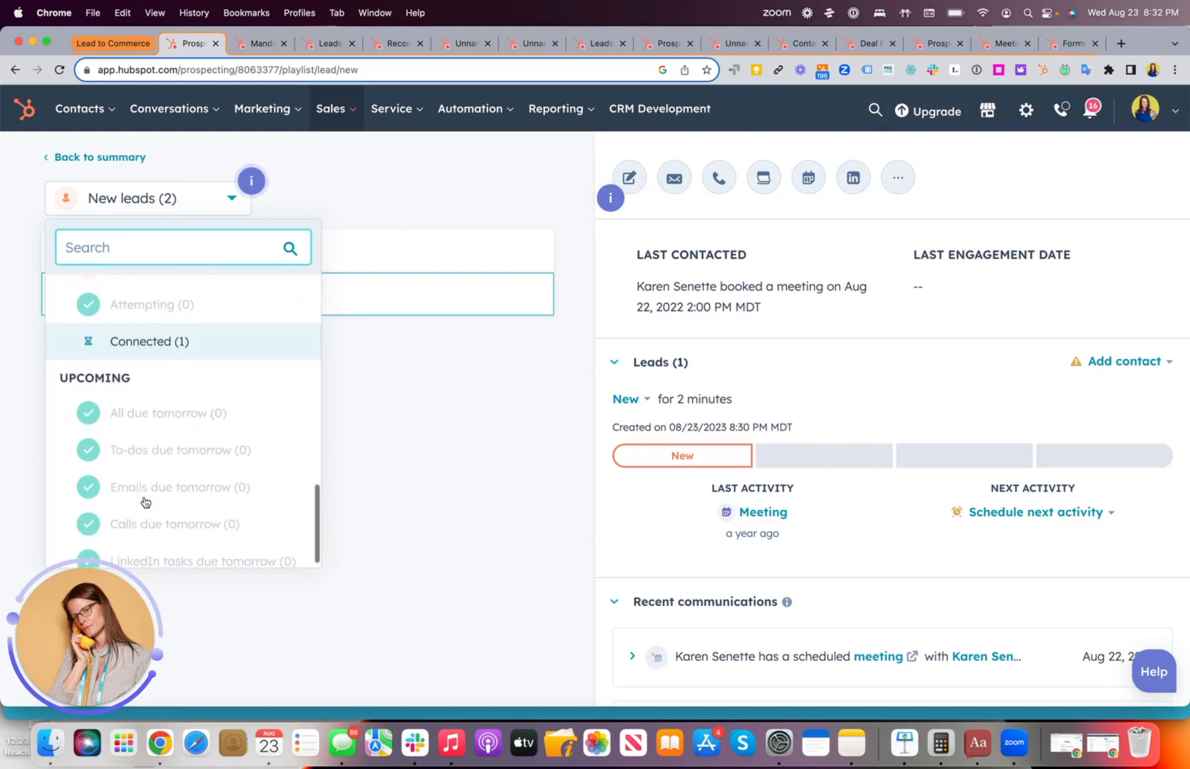
scroll(143, 497, "up", 2)
scroll(151, 325, "up", 5)
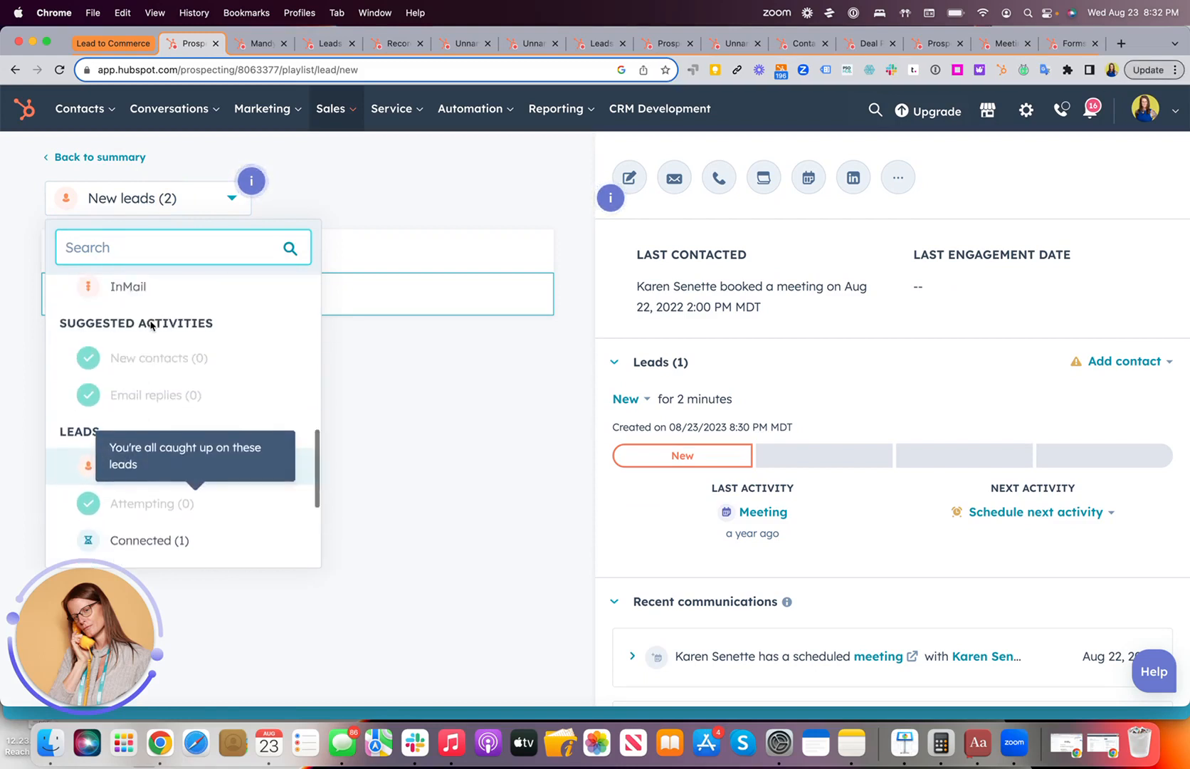
scroll(151, 378, "up", 6)
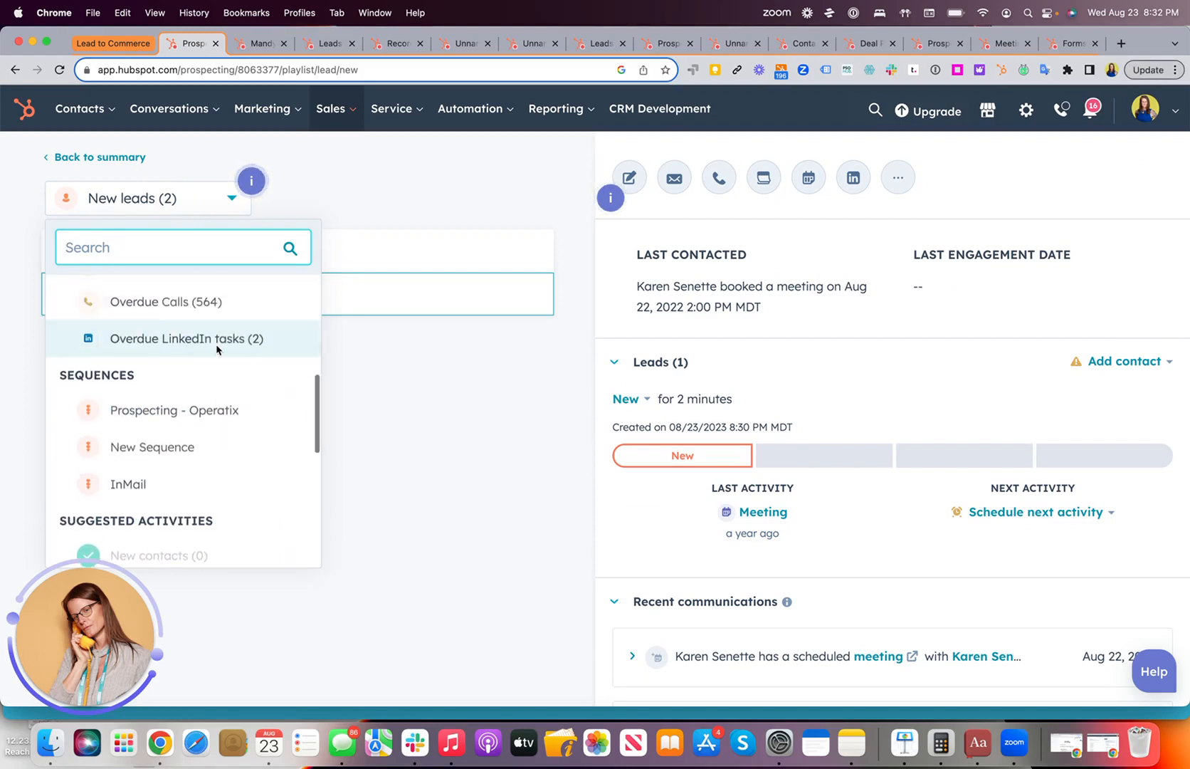
scroll(217, 349, "down", 8)
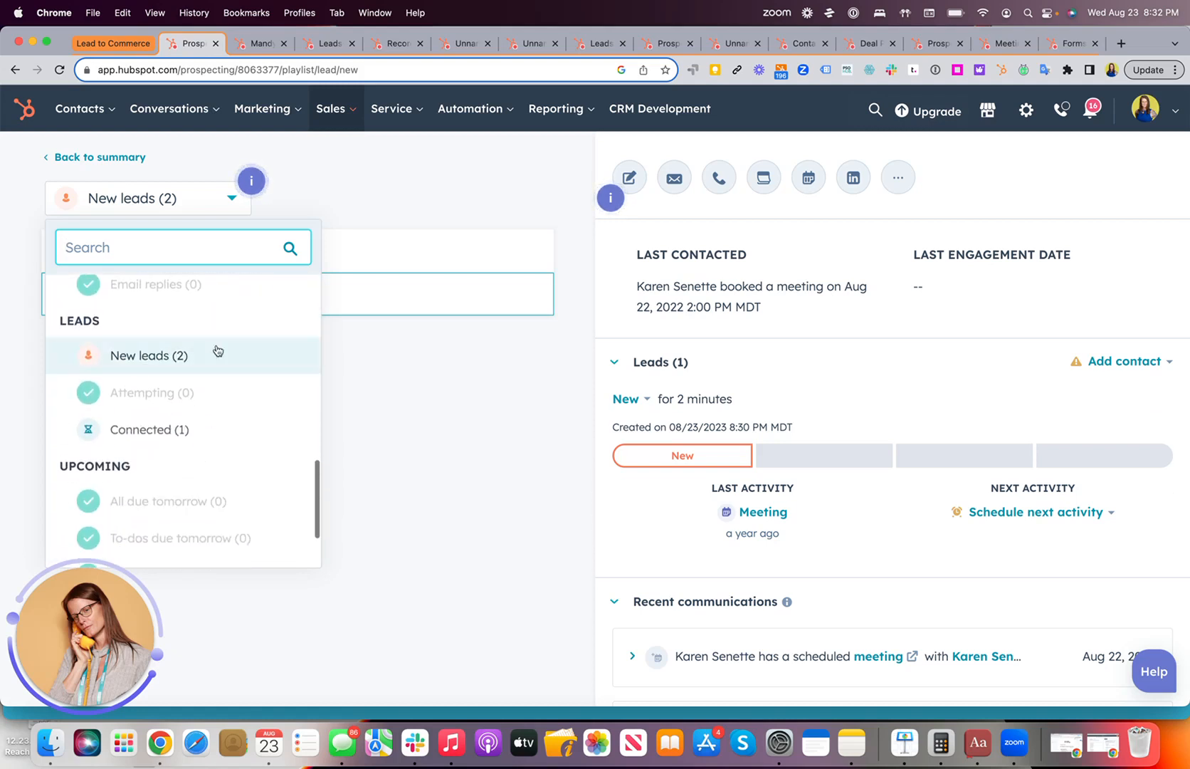
left_click(394, 438)
Return to the prospecting summary and review the New, Attempting and Connected cards in its Leads section.
left_click(93, 154)
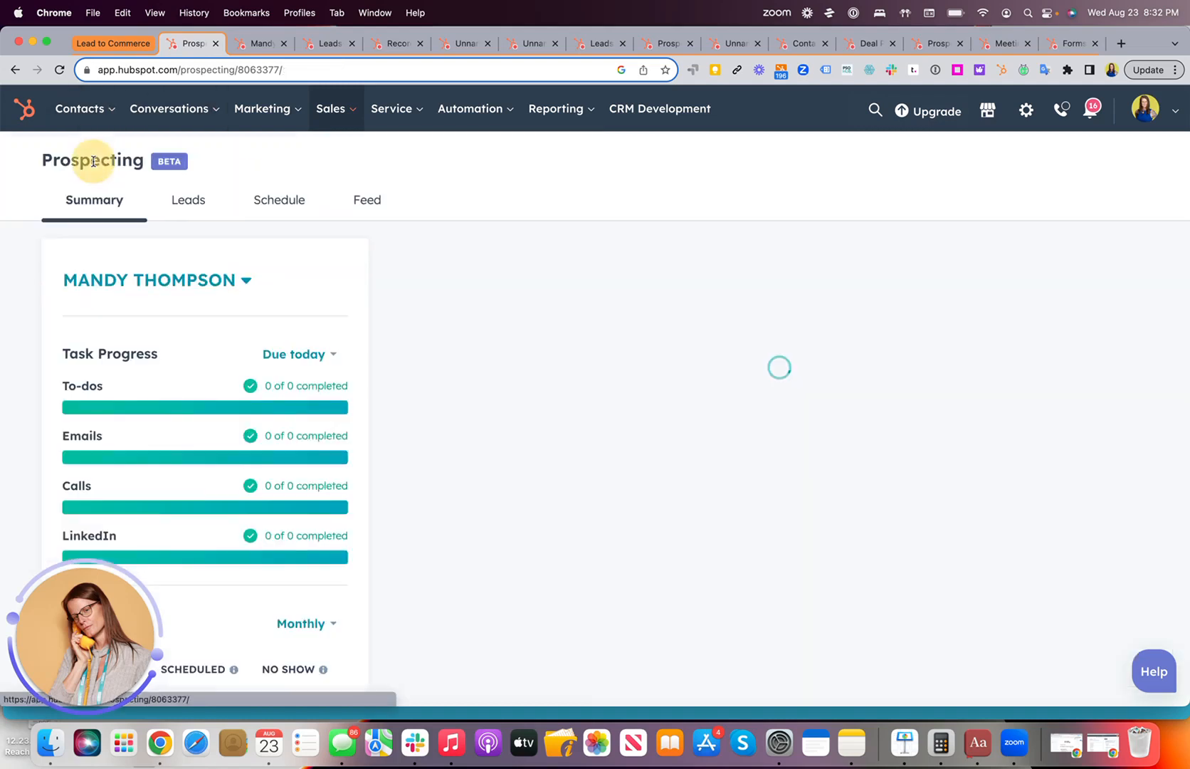
scroll(487, 349, "down", 15)
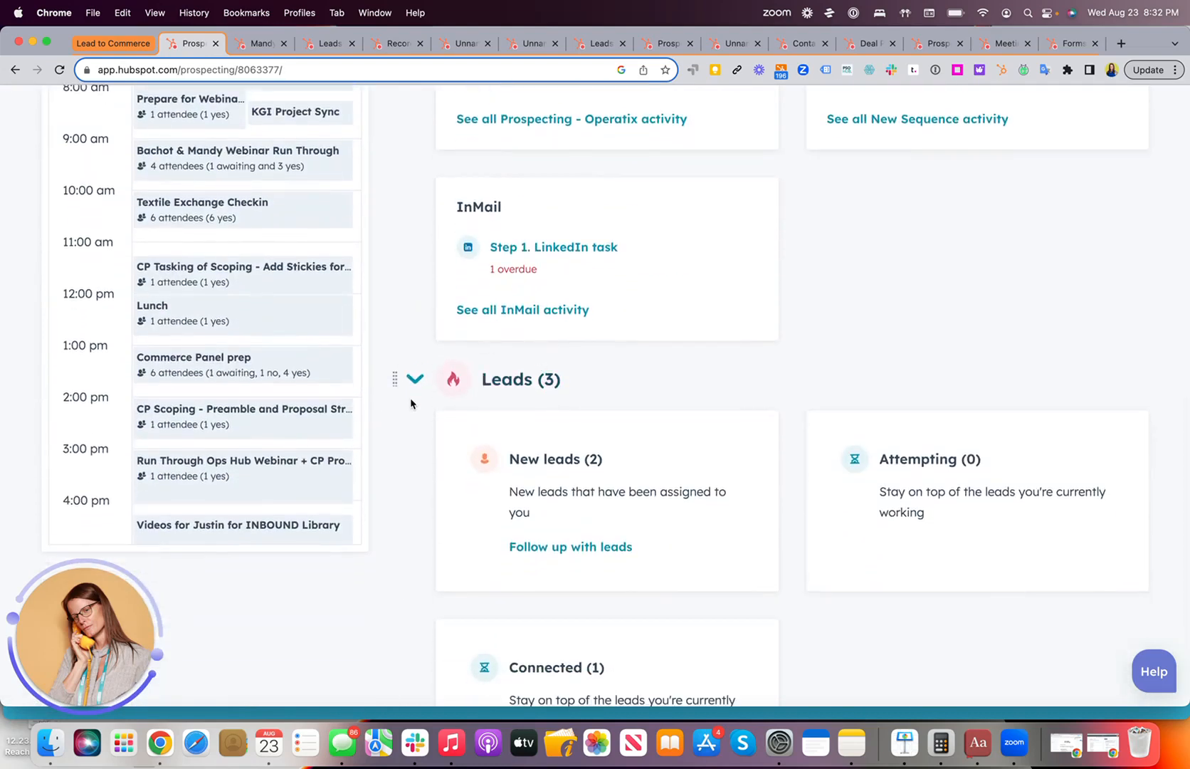
scroll(411, 398, "down", 4)
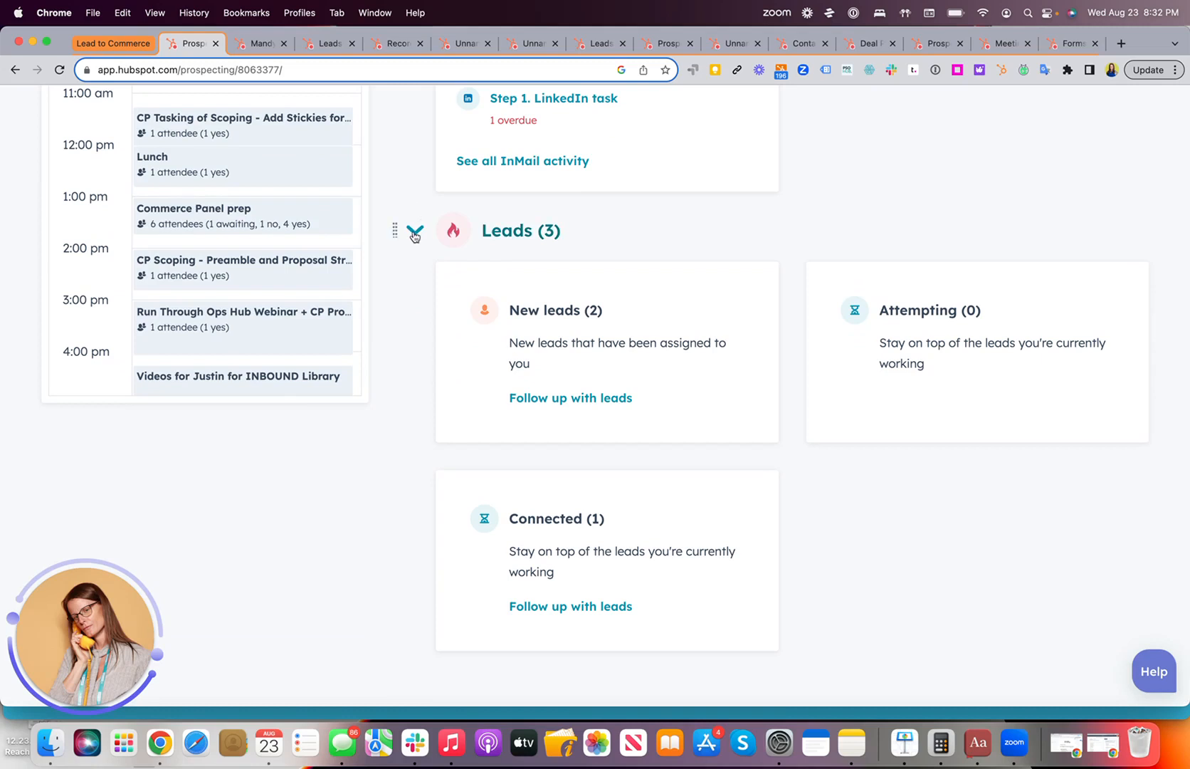
left_click_drag(393, 206, 411, 261)
Open the follow-up queue for Connected leads and switch the queue back to New leads.
left_click(584, 605)
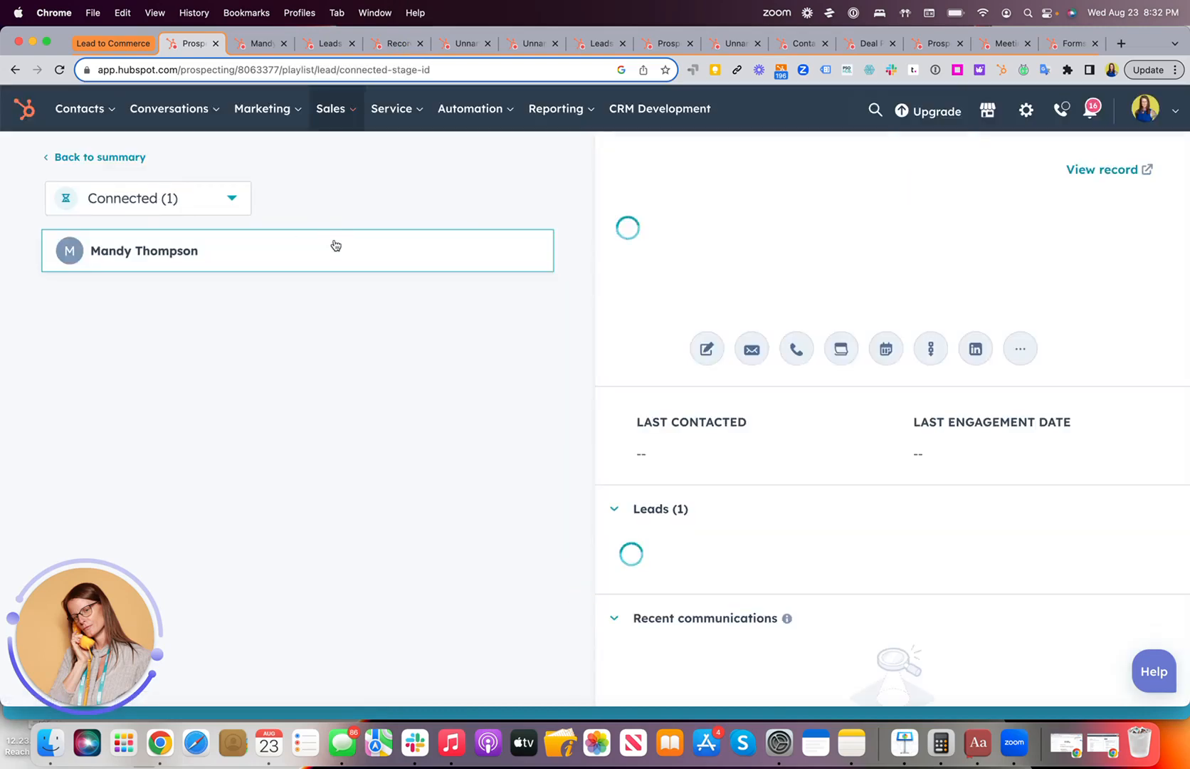
left_click(225, 204)
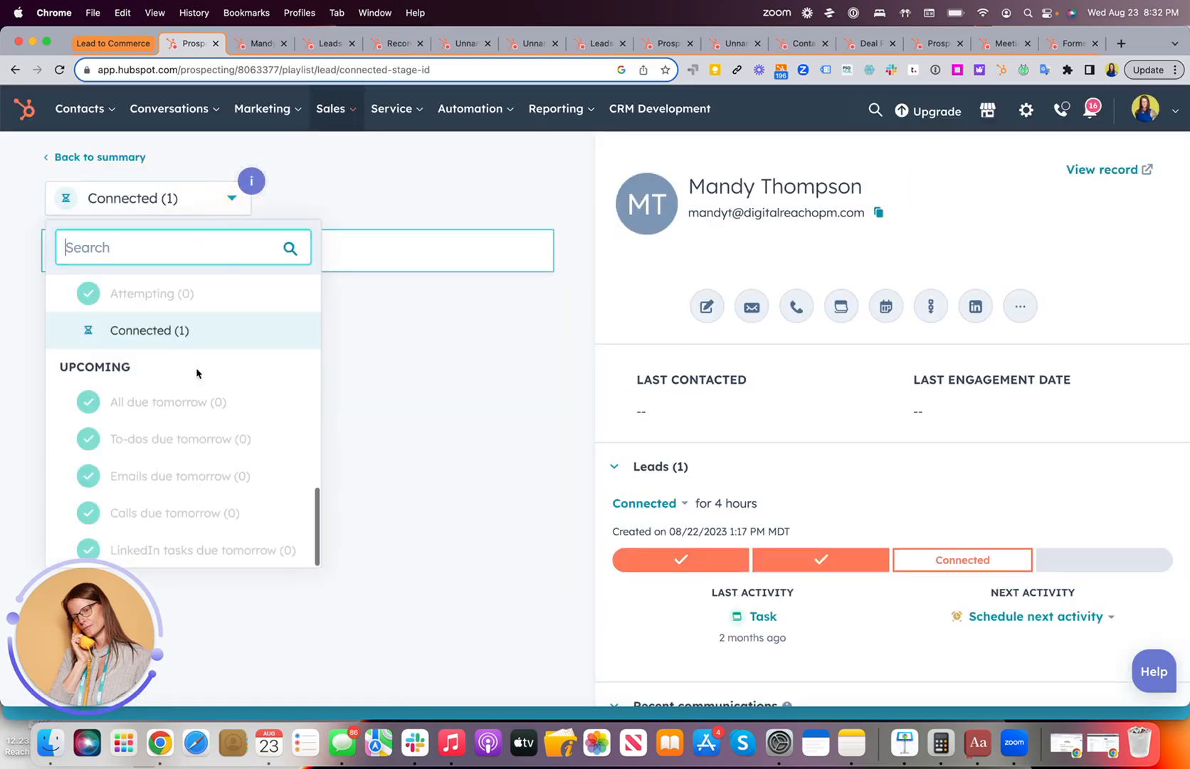
scroll(181, 331, "up", 3)
left_click(179, 339)
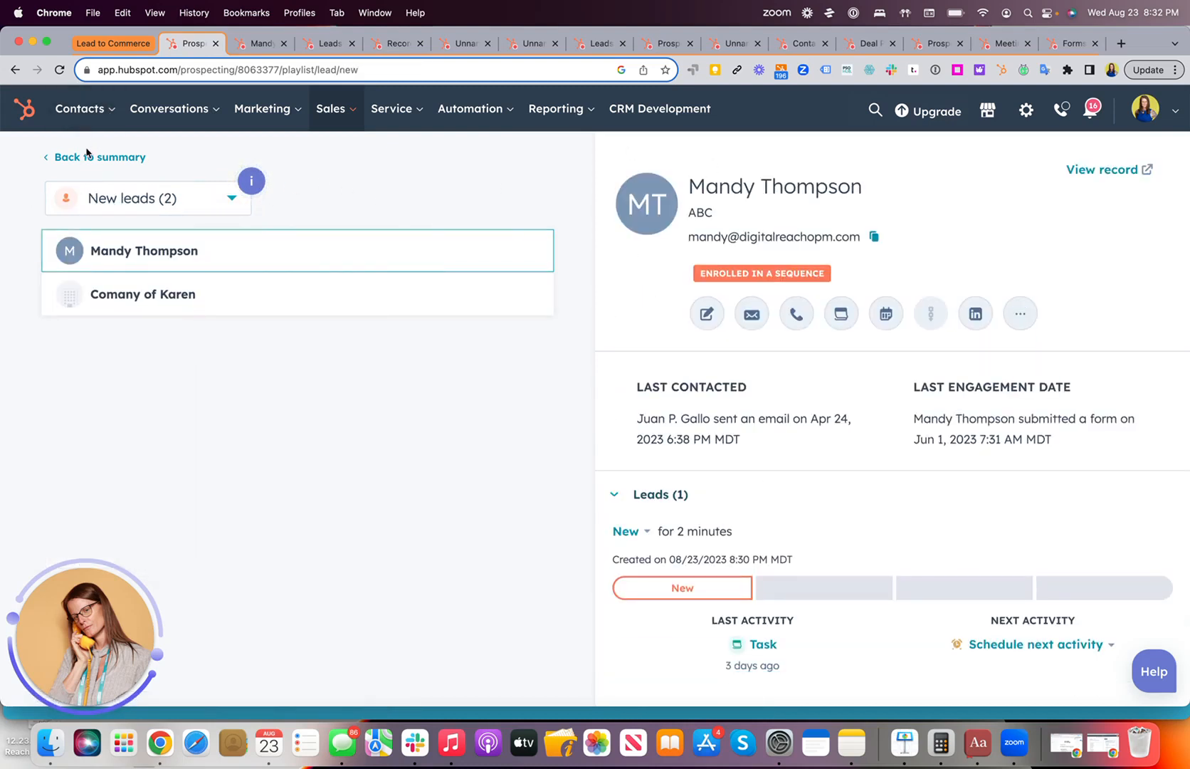
Review the first new lead's stage progress and the task types offered for scheduling its next activity.
scroll(840, 580, "down", 2)
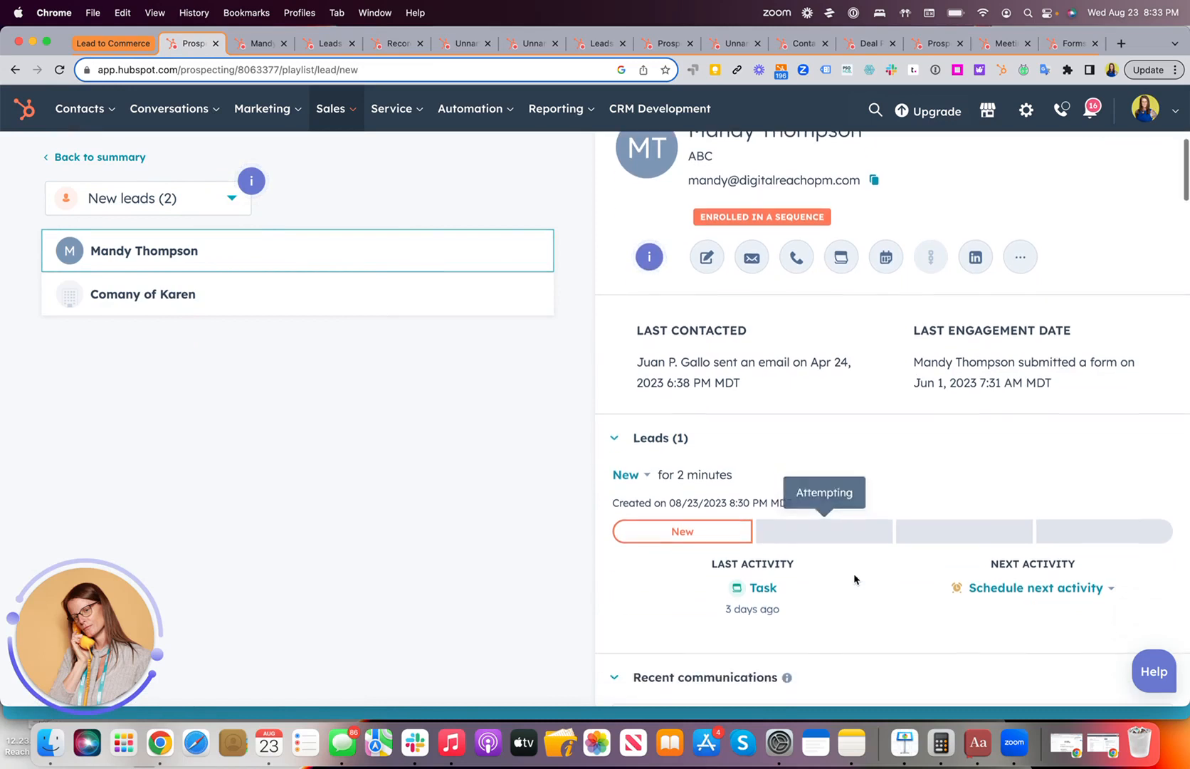
scroll(1068, 591, "down", 2)
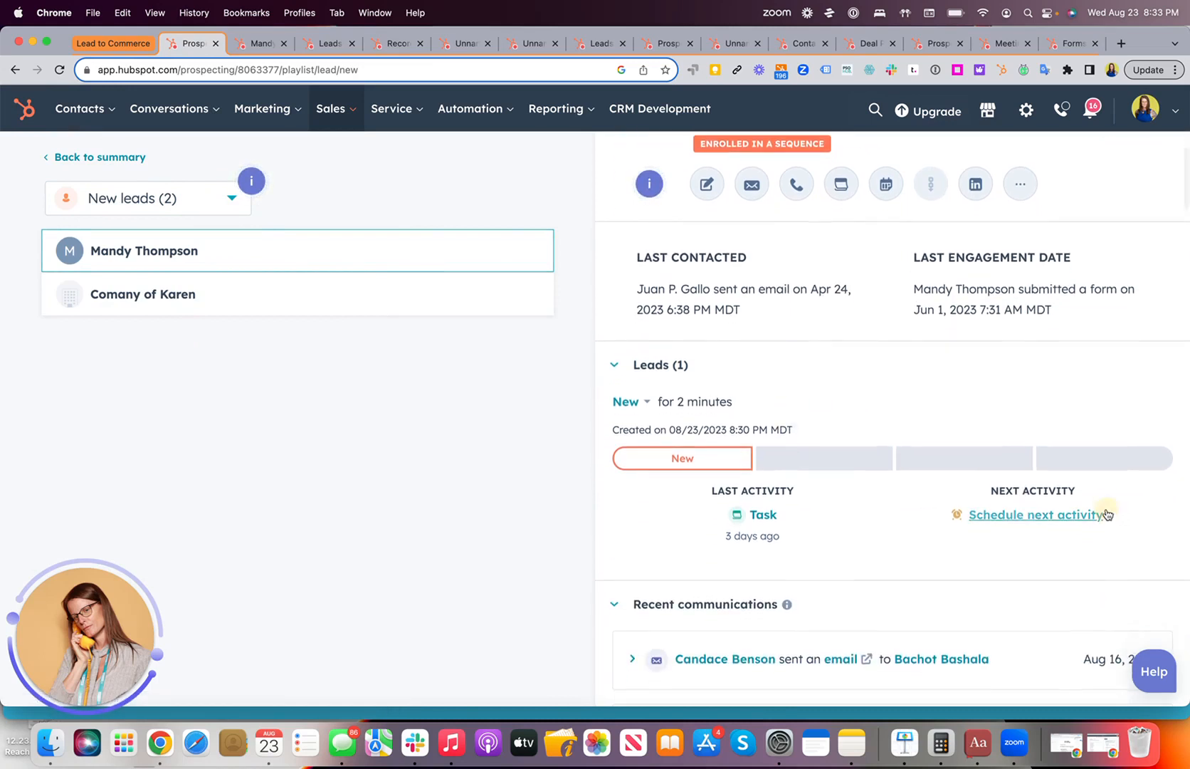
left_click(1105, 514)
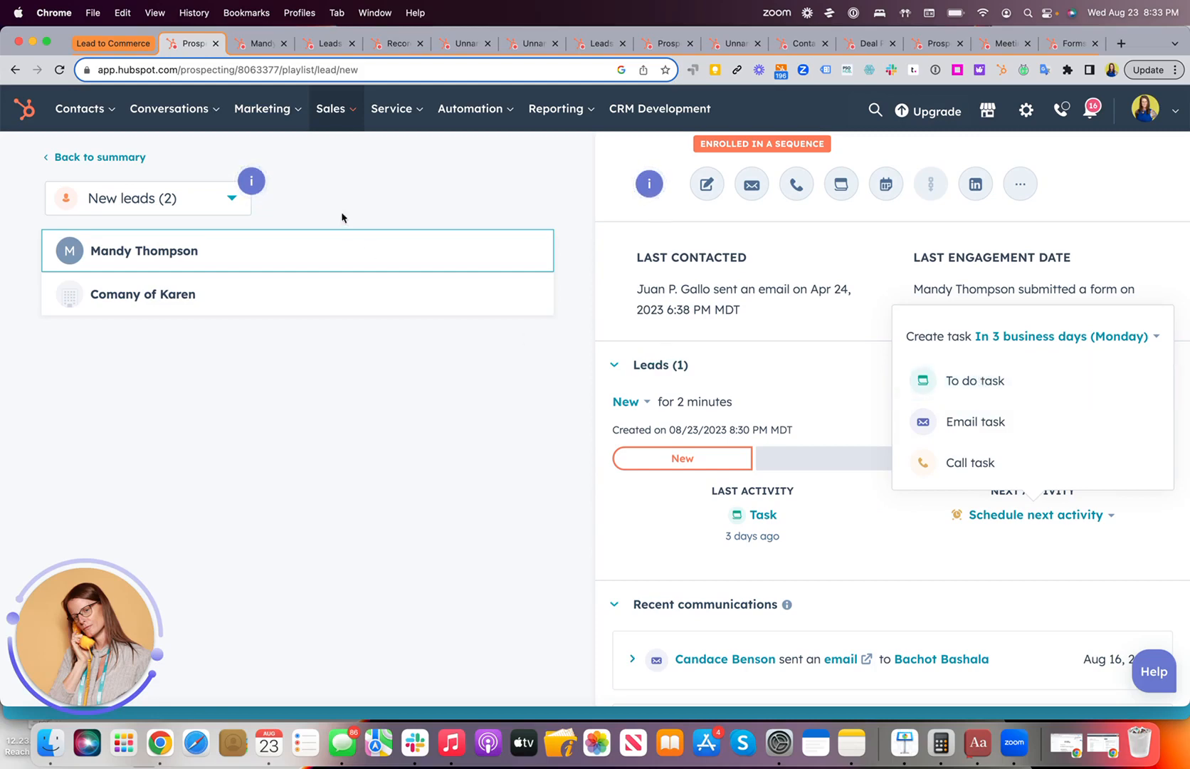
left_click(363, 455)
scroll(824, 425, "up", 3)
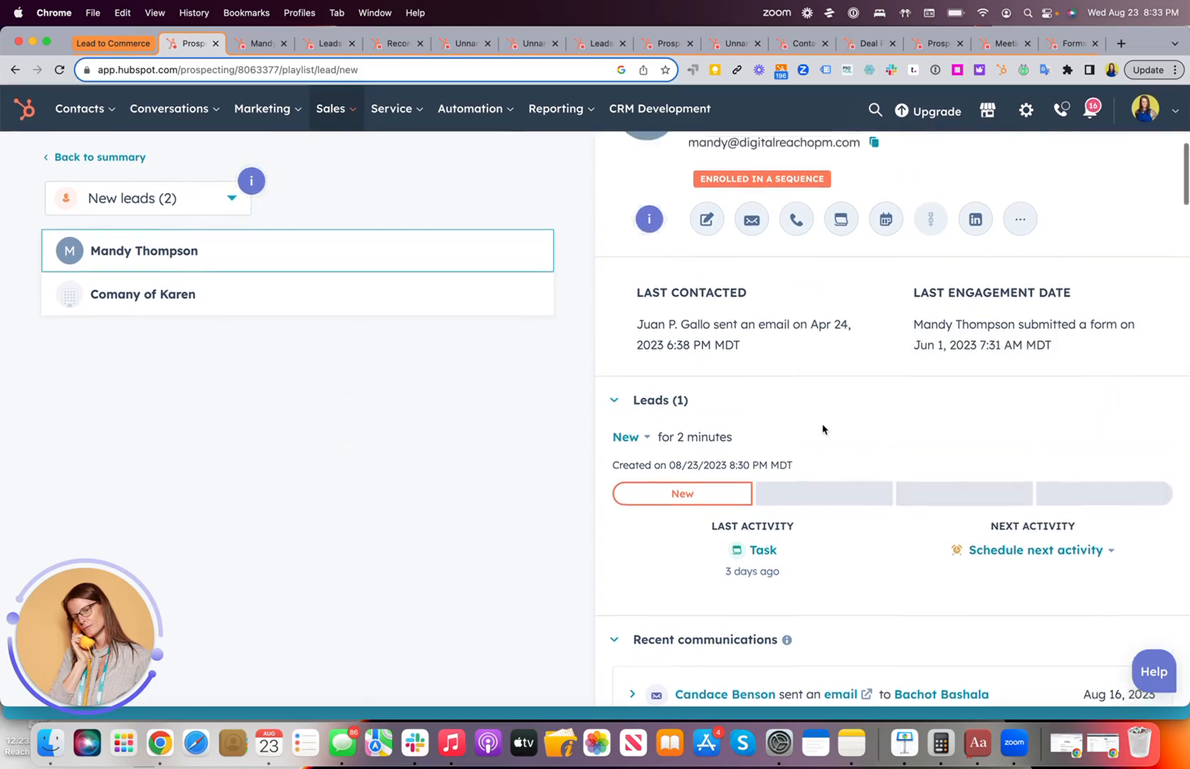
Switch to the contact's record, start moving its lead to Qualified, and close the Create deal form without saving.
left_click(252, 49)
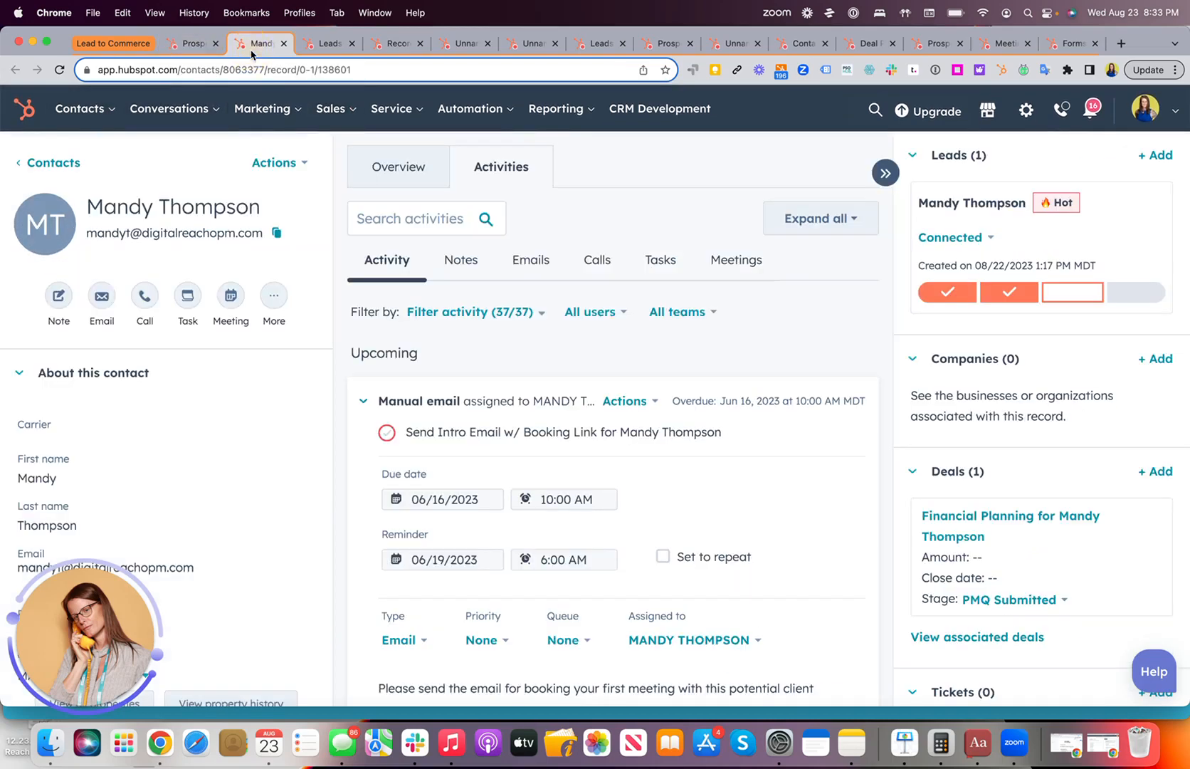
left_click(988, 238)
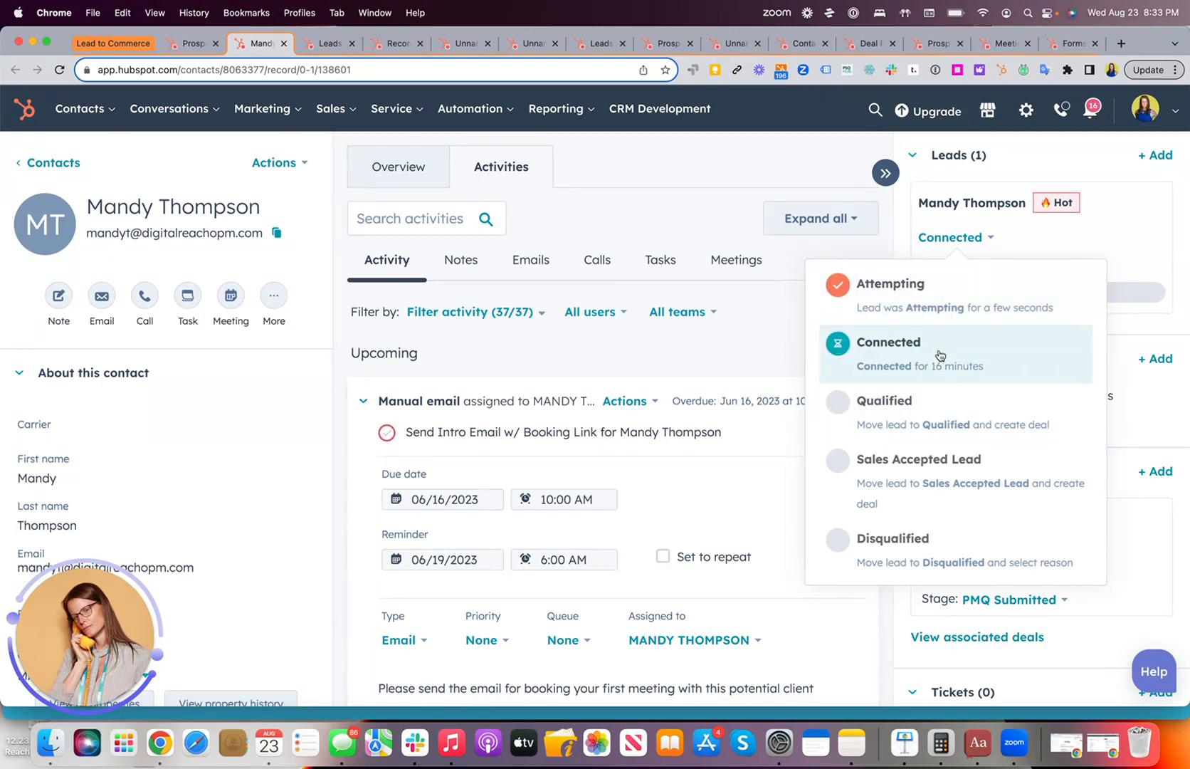
left_click(918, 425)
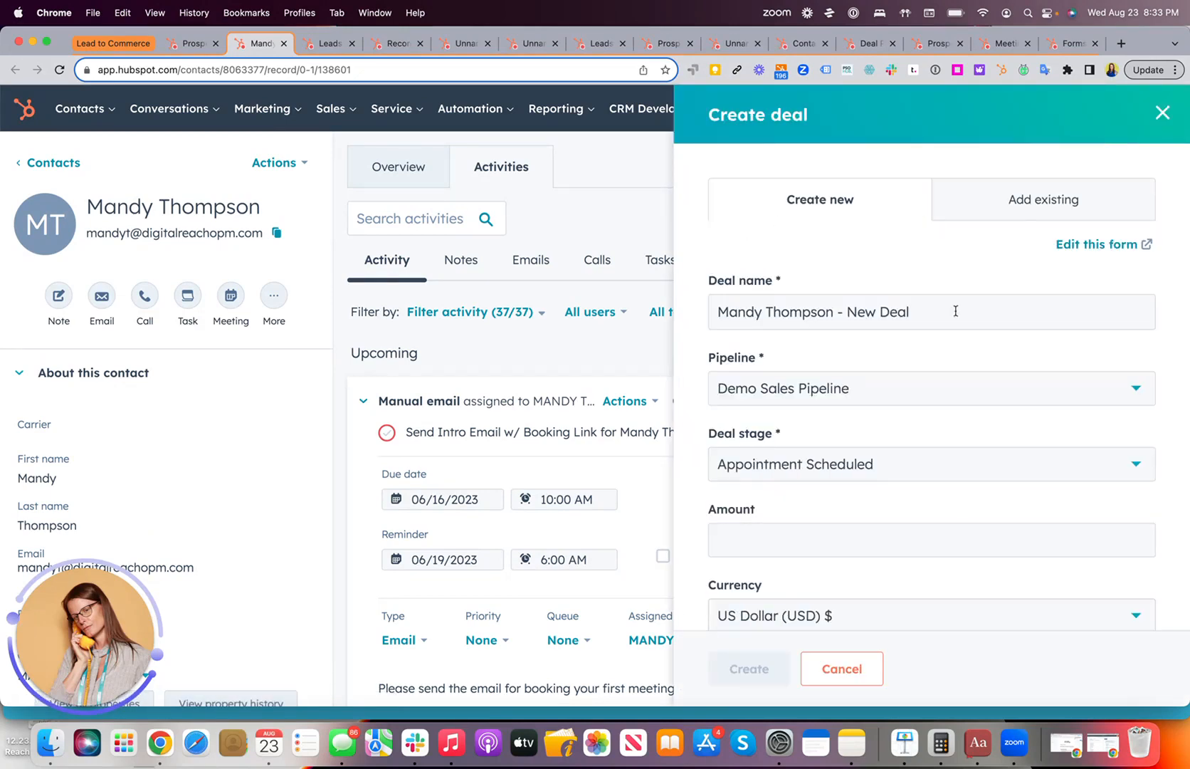
left_click(1155, 108)
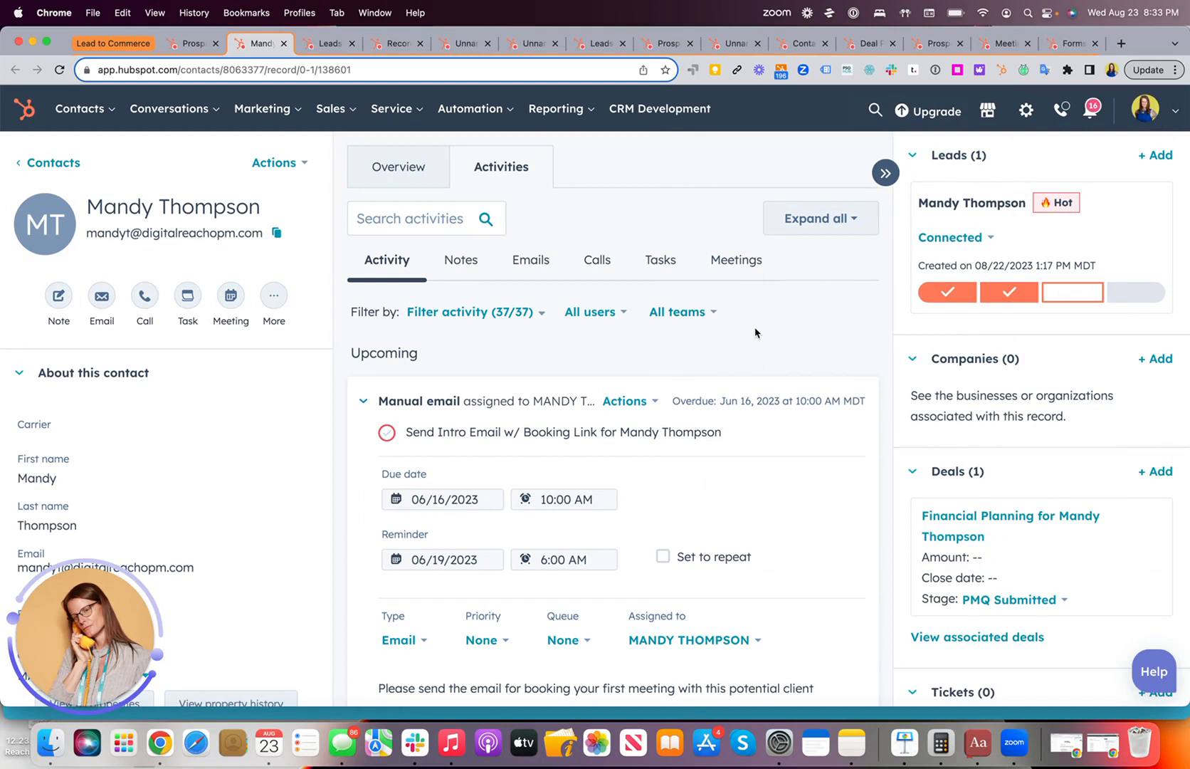
Create a new lead on the contact record with pipeline stage Attempting and label Warm.
scroll(755, 333, "down", 1)
scroll(755, 333, "up", 1)
left_click(1156, 157)
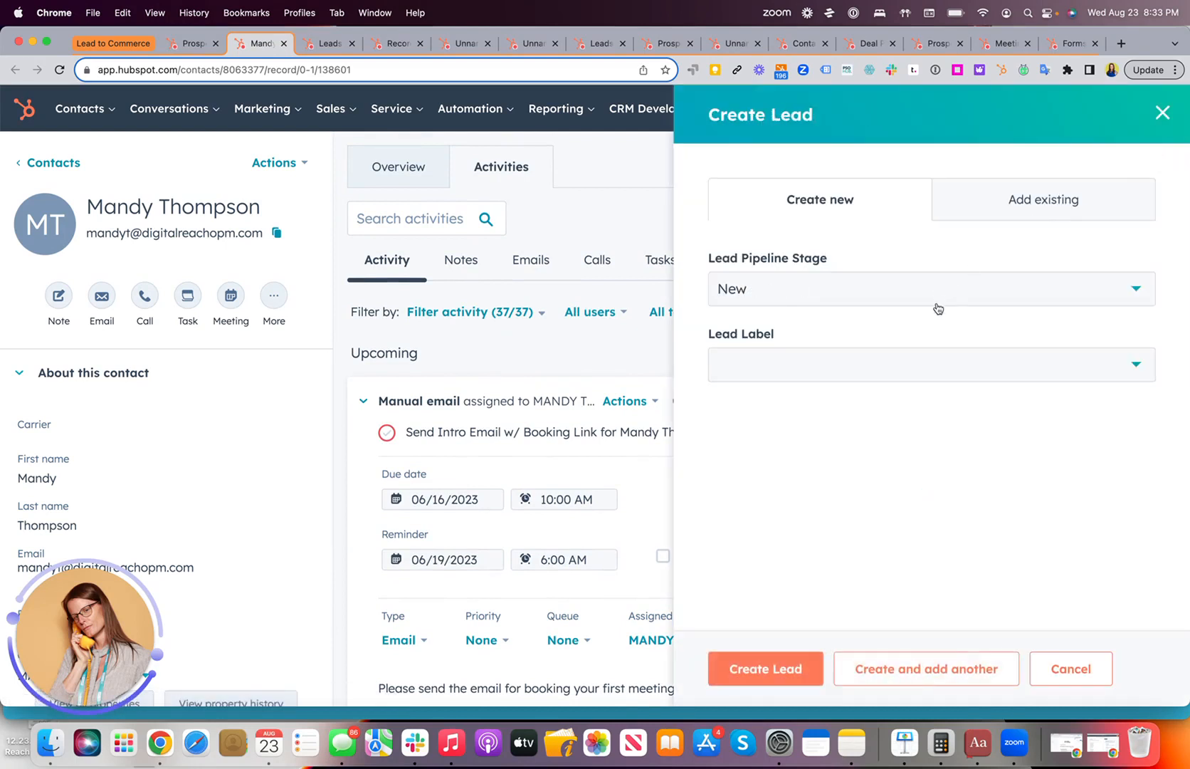
left_click(877, 363)
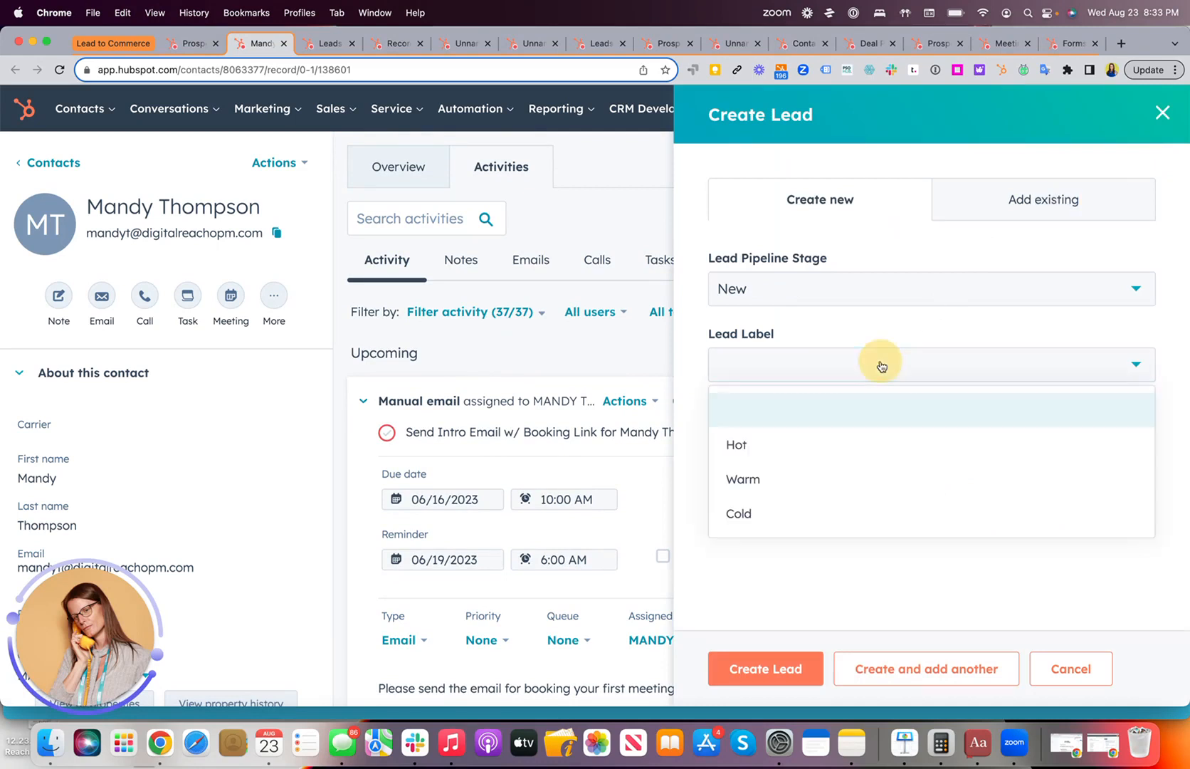
left_click(788, 484)
left_click(789, 296)
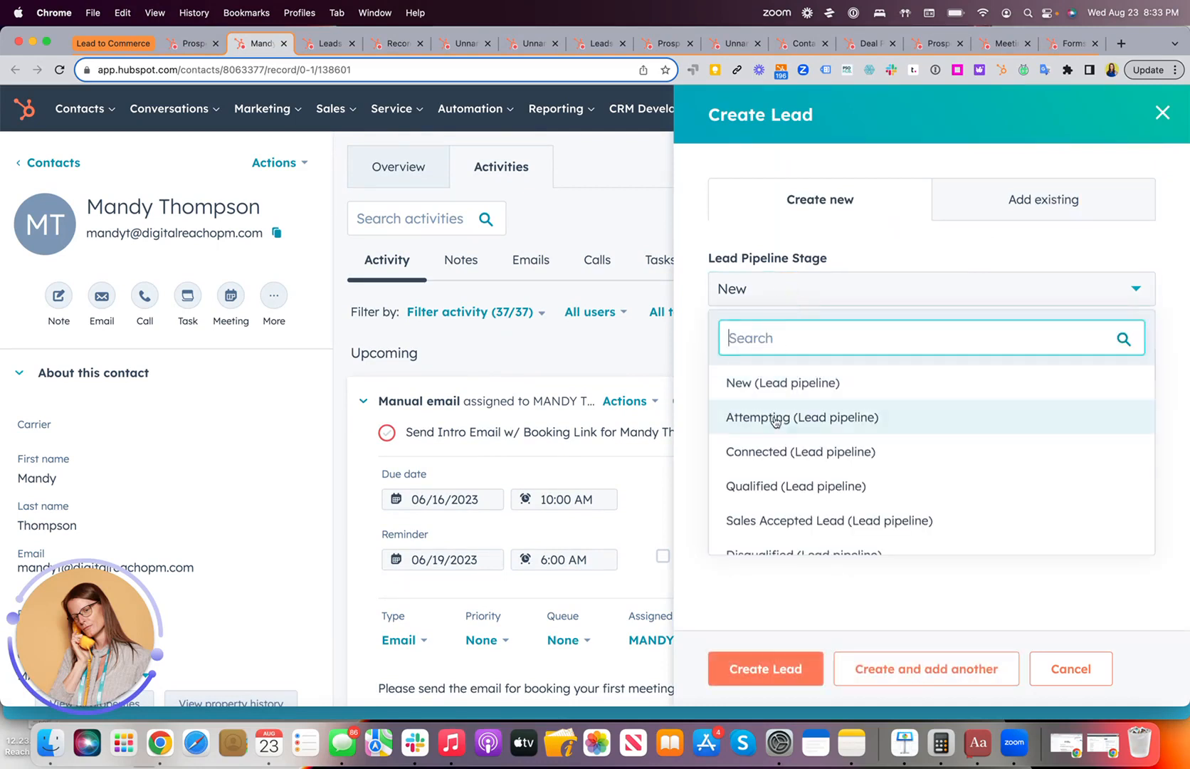
left_click(780, 412)
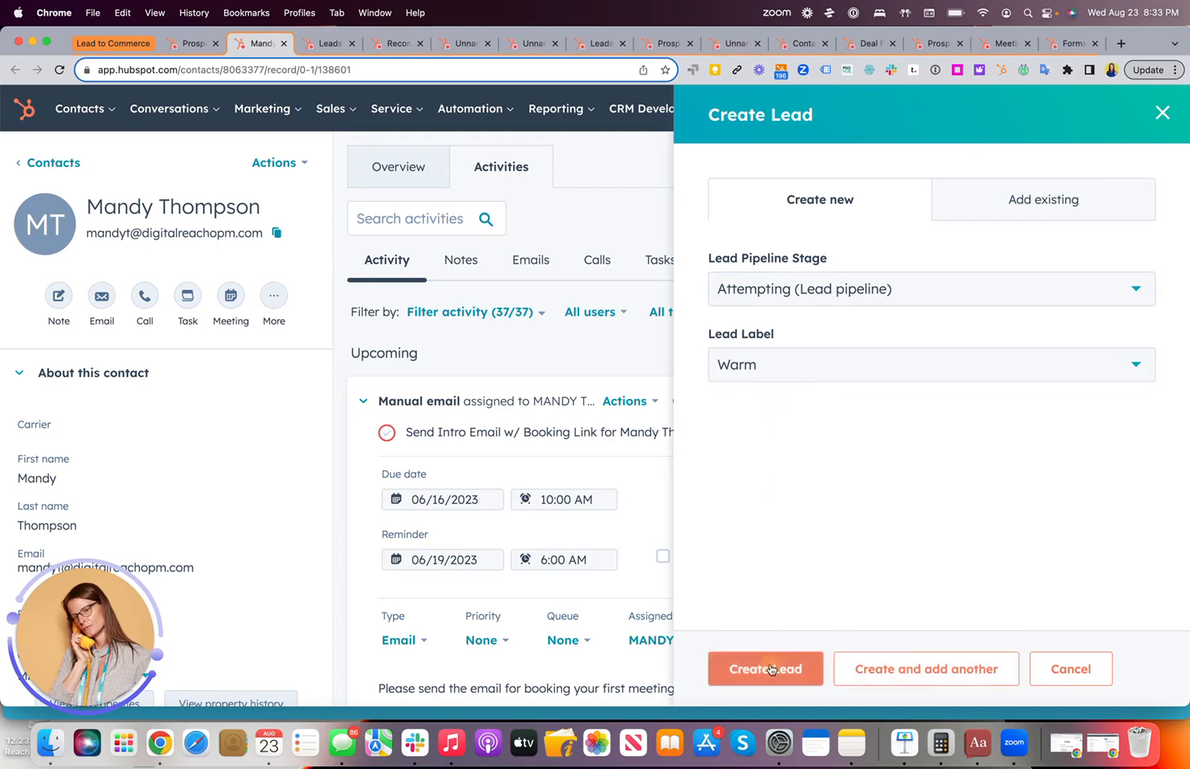
left_click(763, 668)
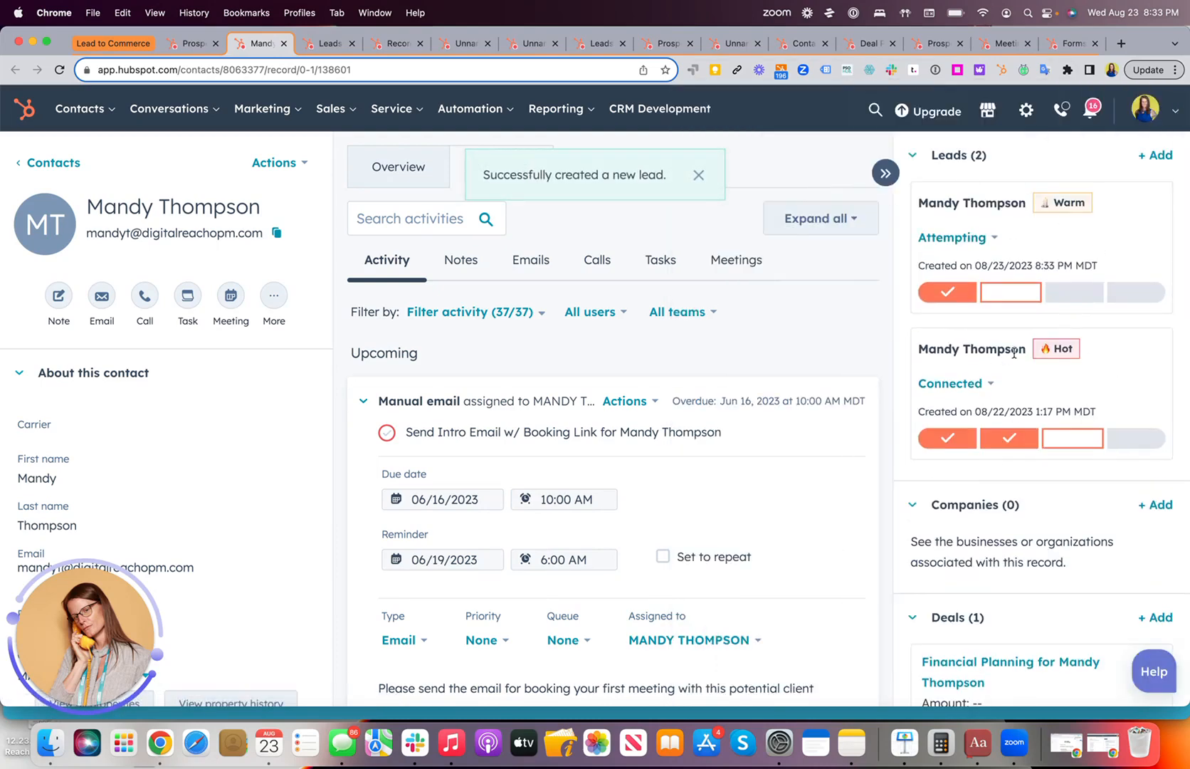
Check the owner choices for the contact, keep the current owner, and review the contact's leads.
scroll(203, 441, "down", 5)
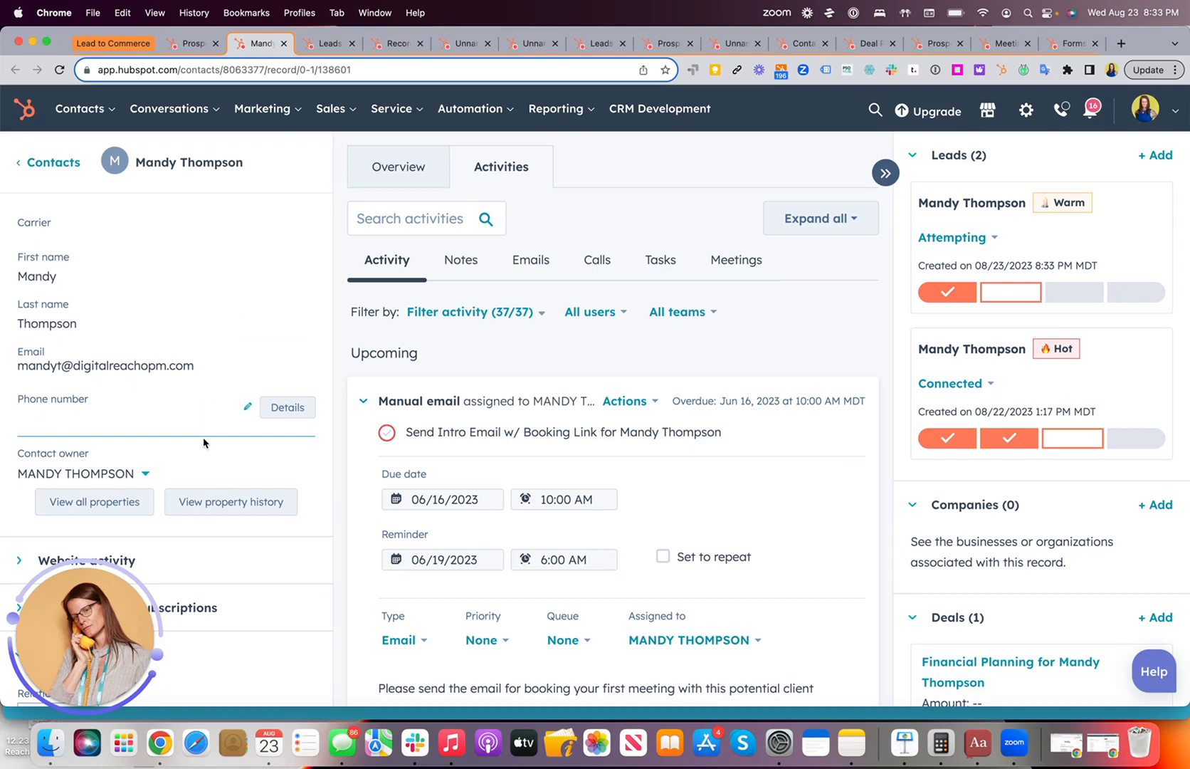
left_click(80, 475)
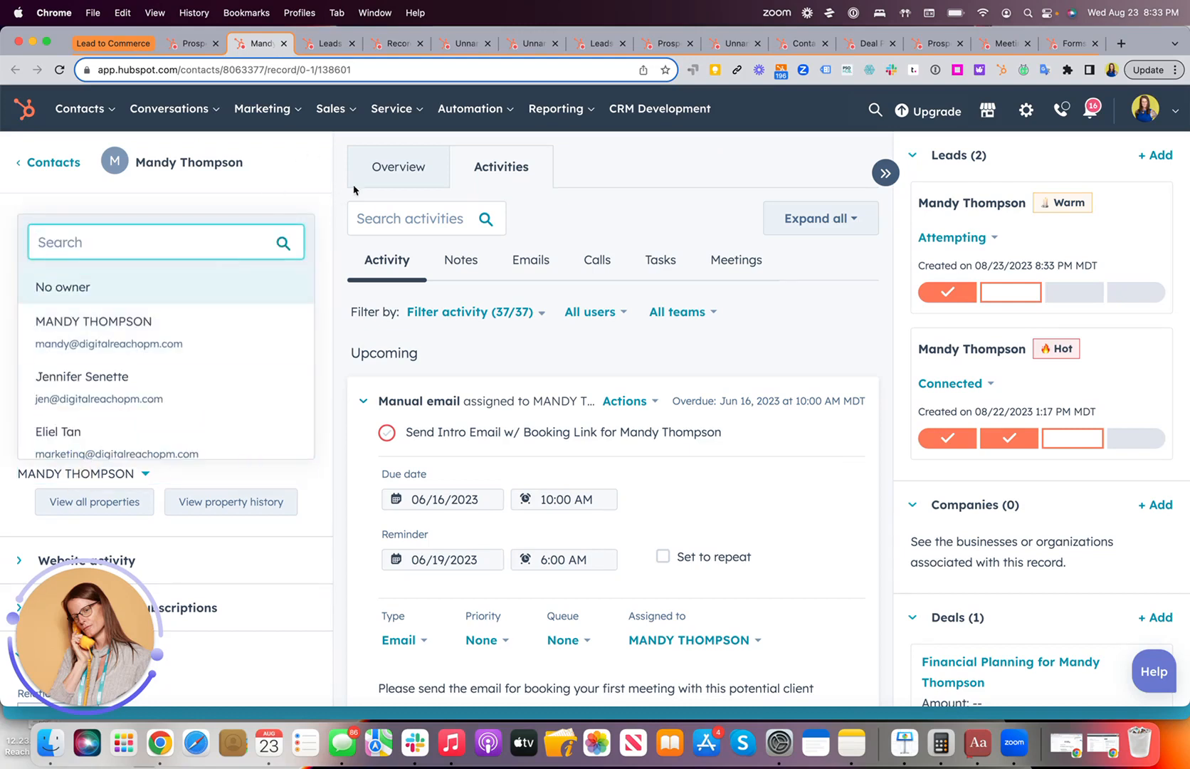
left_click(605, 165)
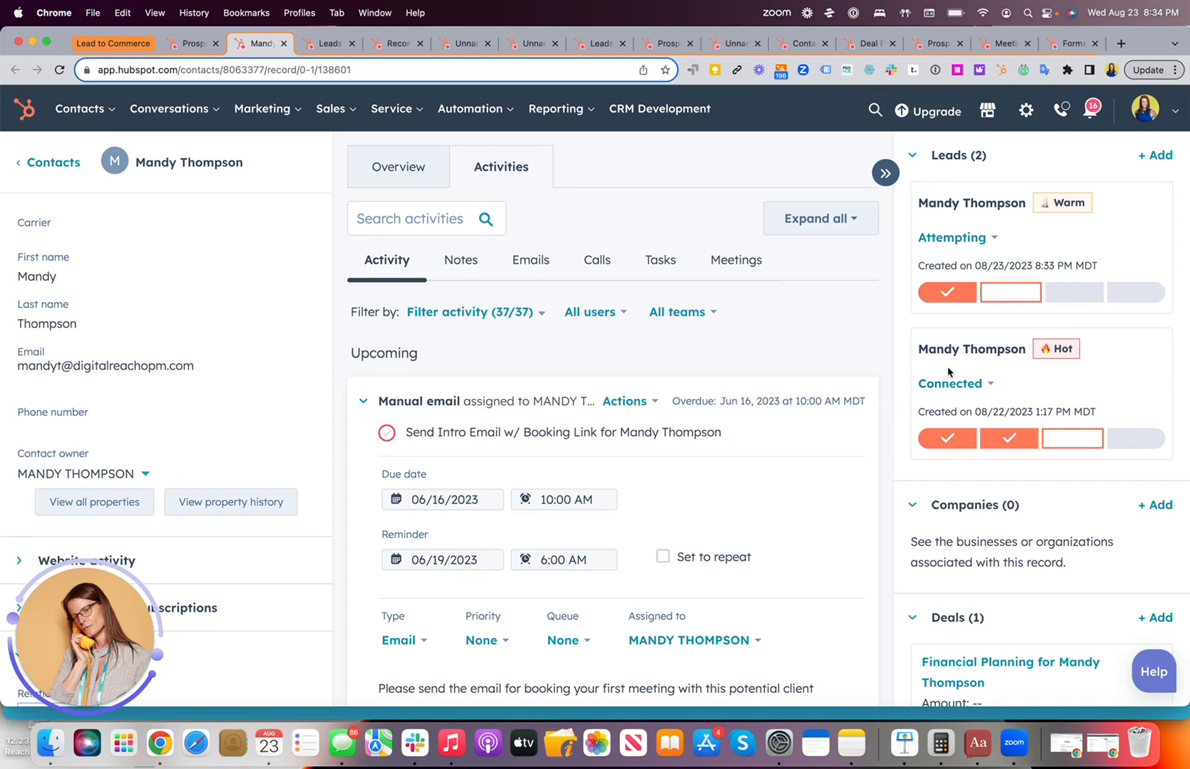
scroll(121, 378, "up", 5)
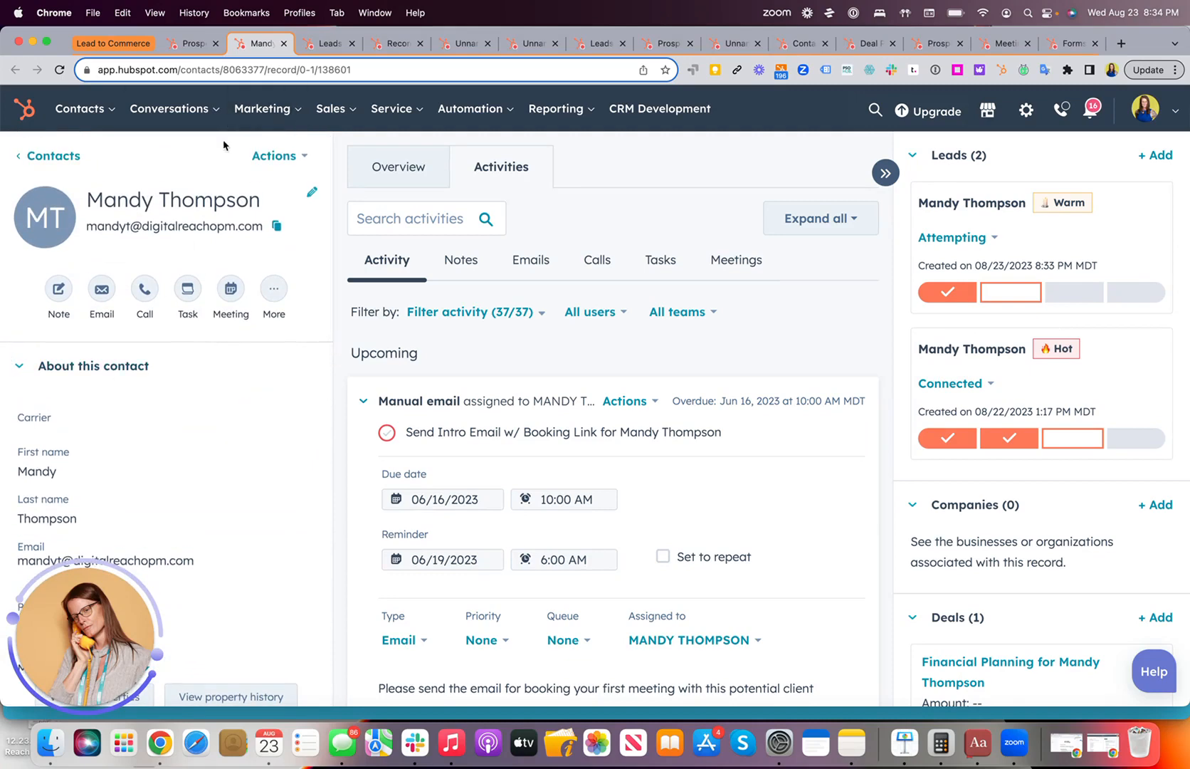
scroll(257, 182, "up", 1)
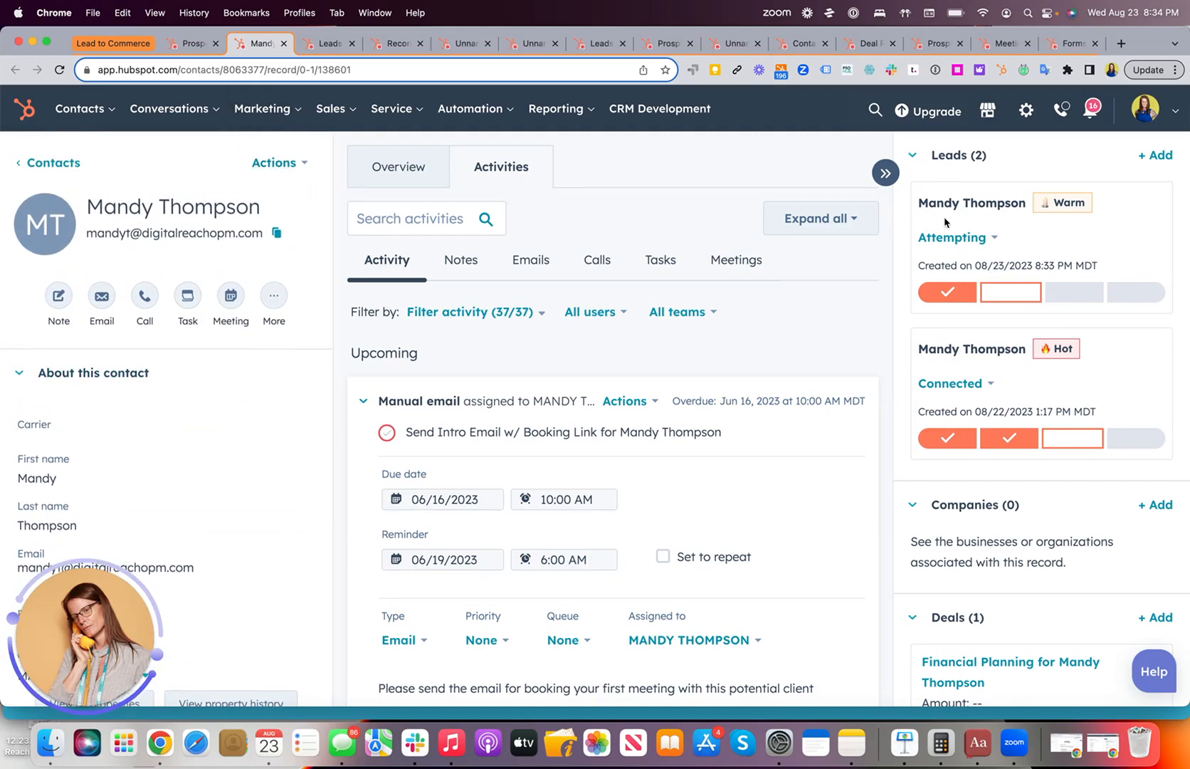
Switch to the Leads settings and review the stages configured under New, In progress, Qualified and Unqualified.
left_click(328, 43)
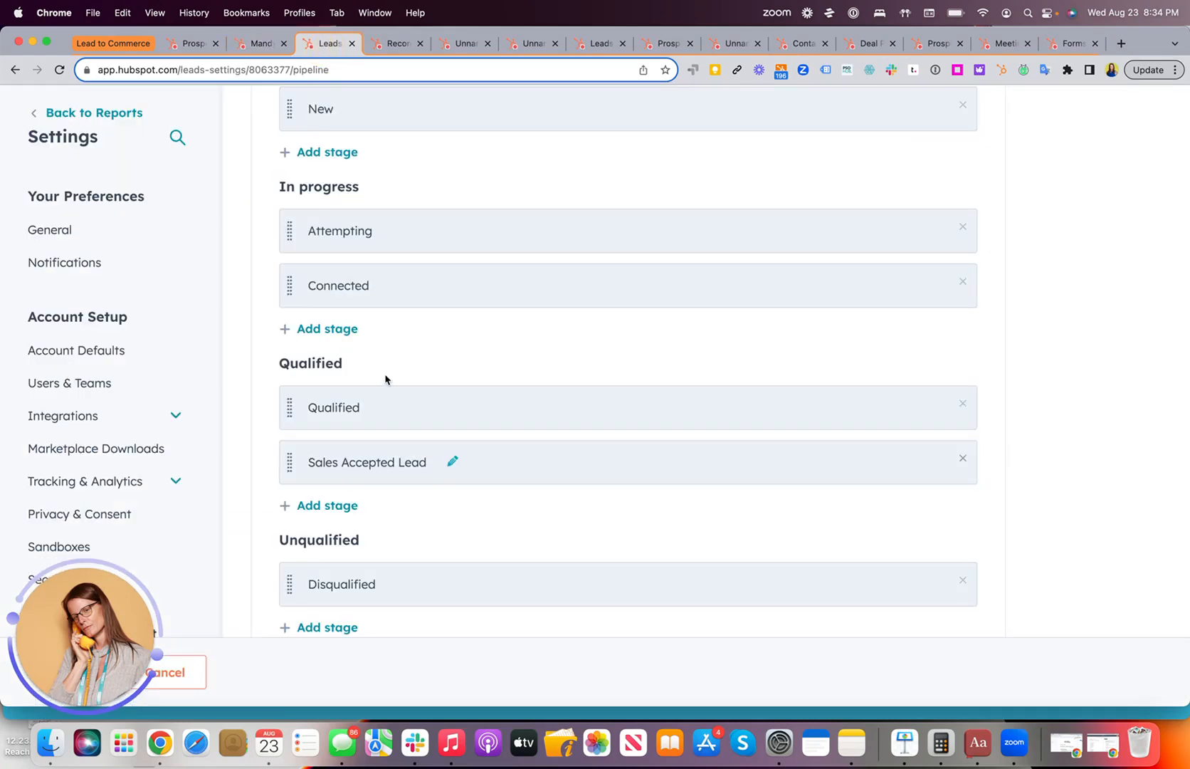
scroll(385, 378, "up", 3)
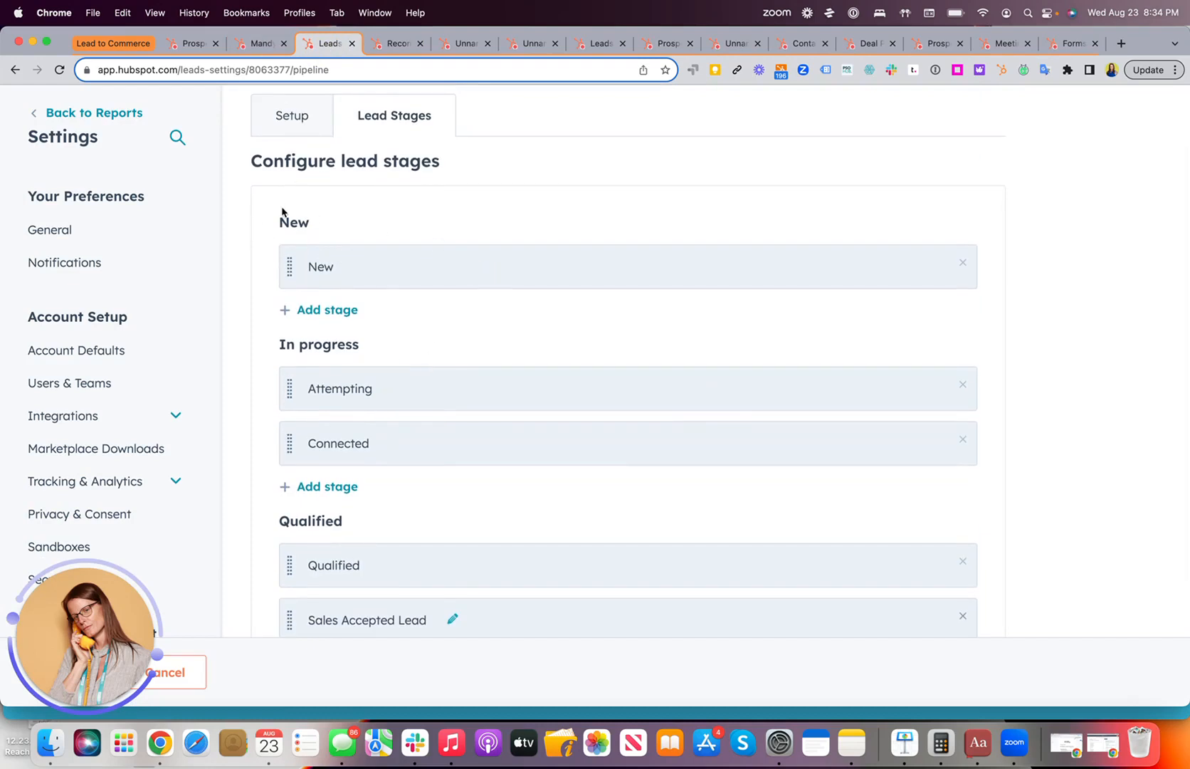
scroll(367, 332, "down", 5)
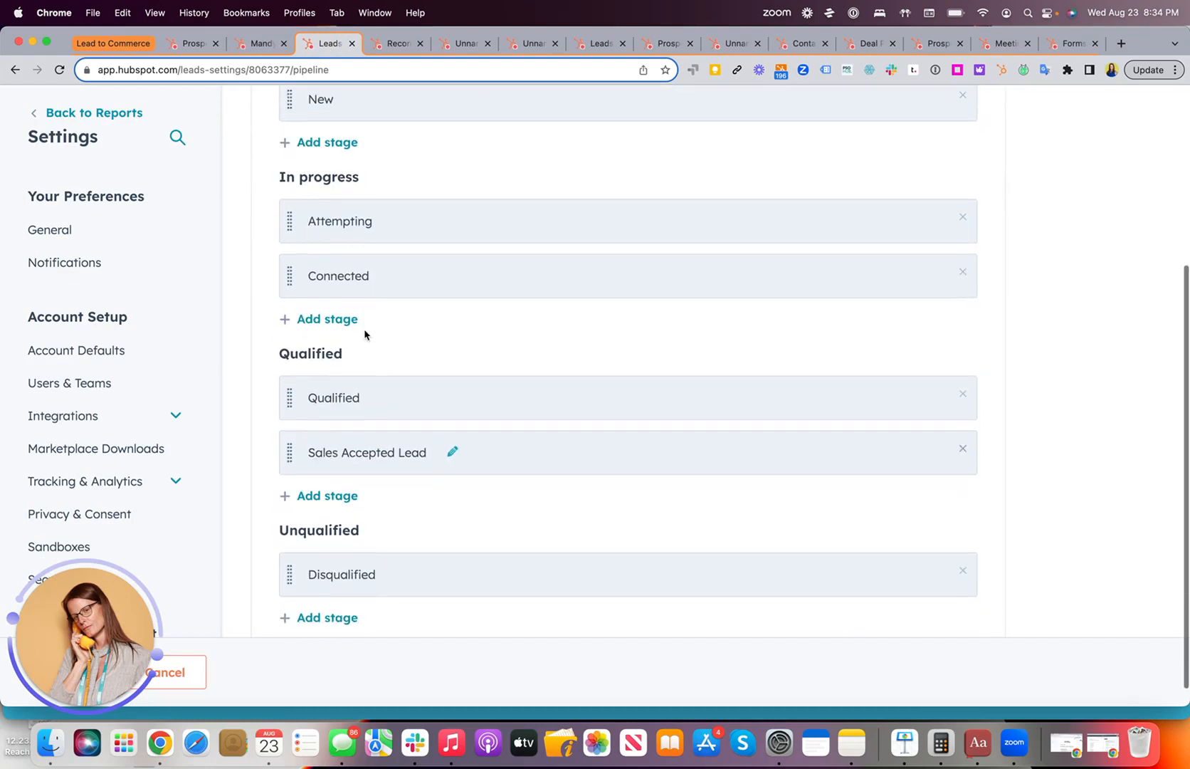
scroll(364, 333, "up", 3)
scroll(344, 463, "down", 3)
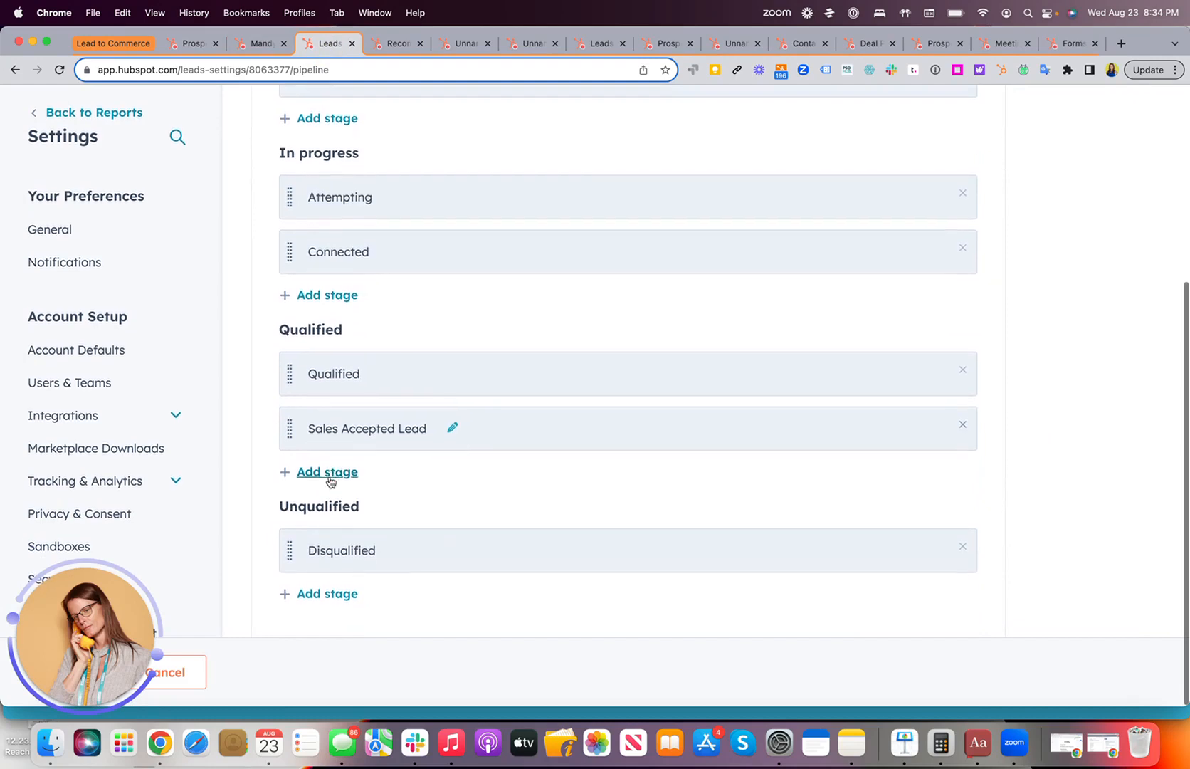
Try adding a stage to the Qualified group, remove it again, and look back over the lead stages.
left_click(329, 472)
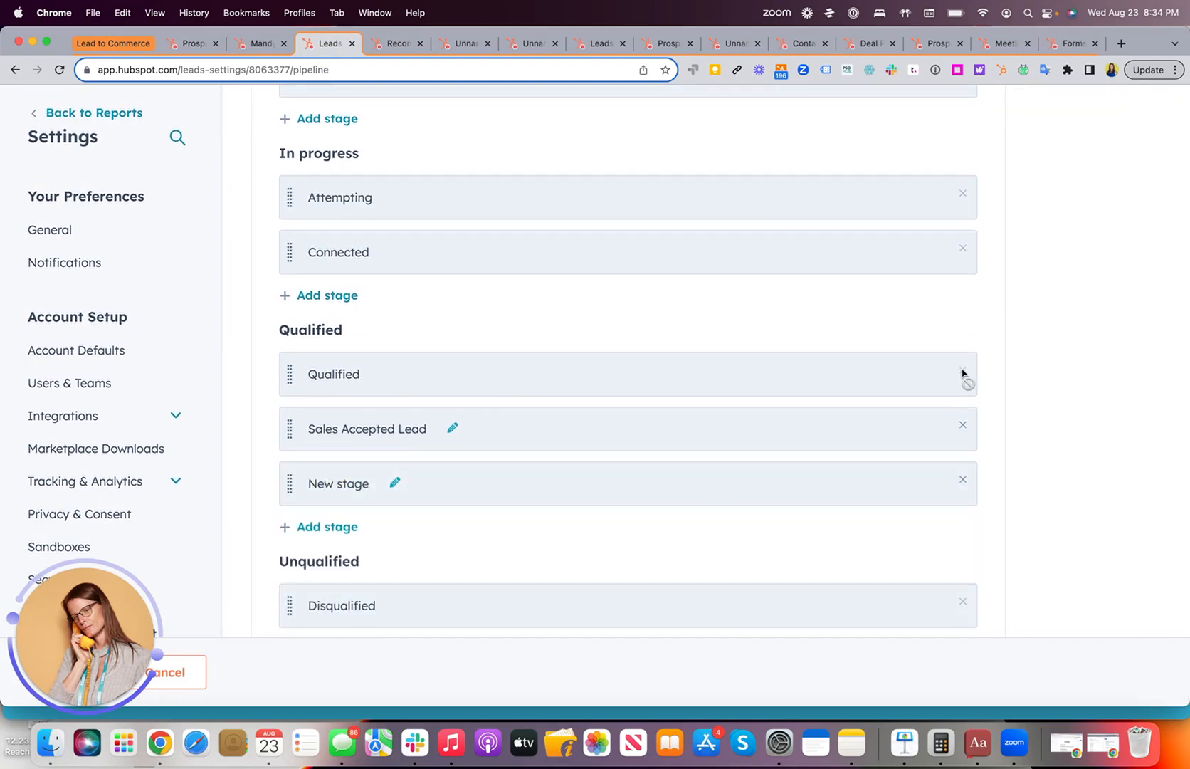
left_click(963, 479)
scroll(964, 481, "up", 5)
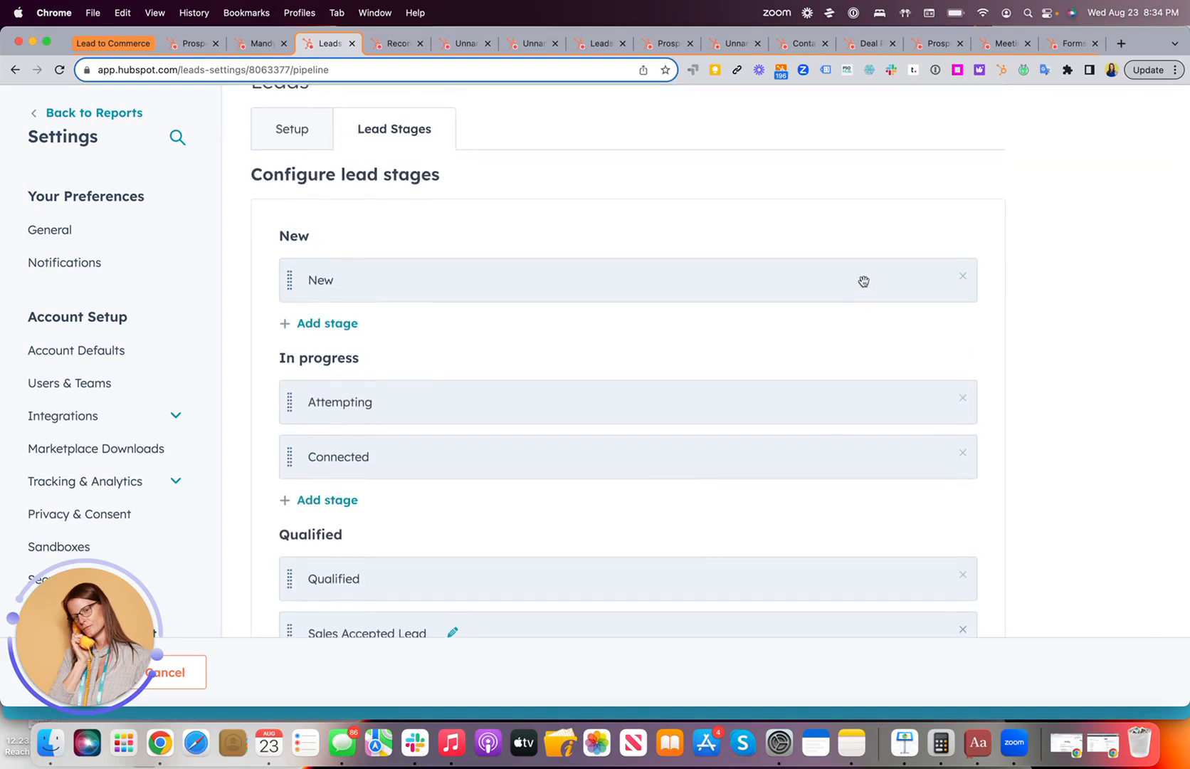
scroll(762, 491, "down", 5)
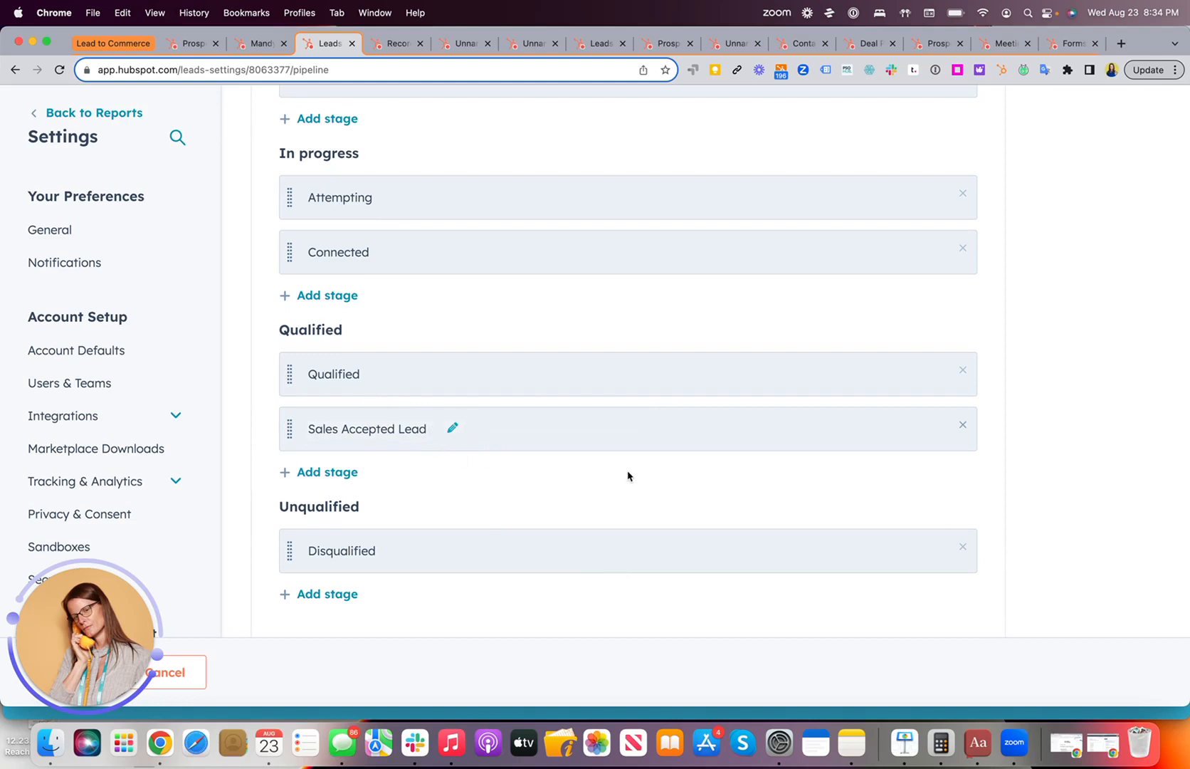
scroll(439, 354, "up", 2)
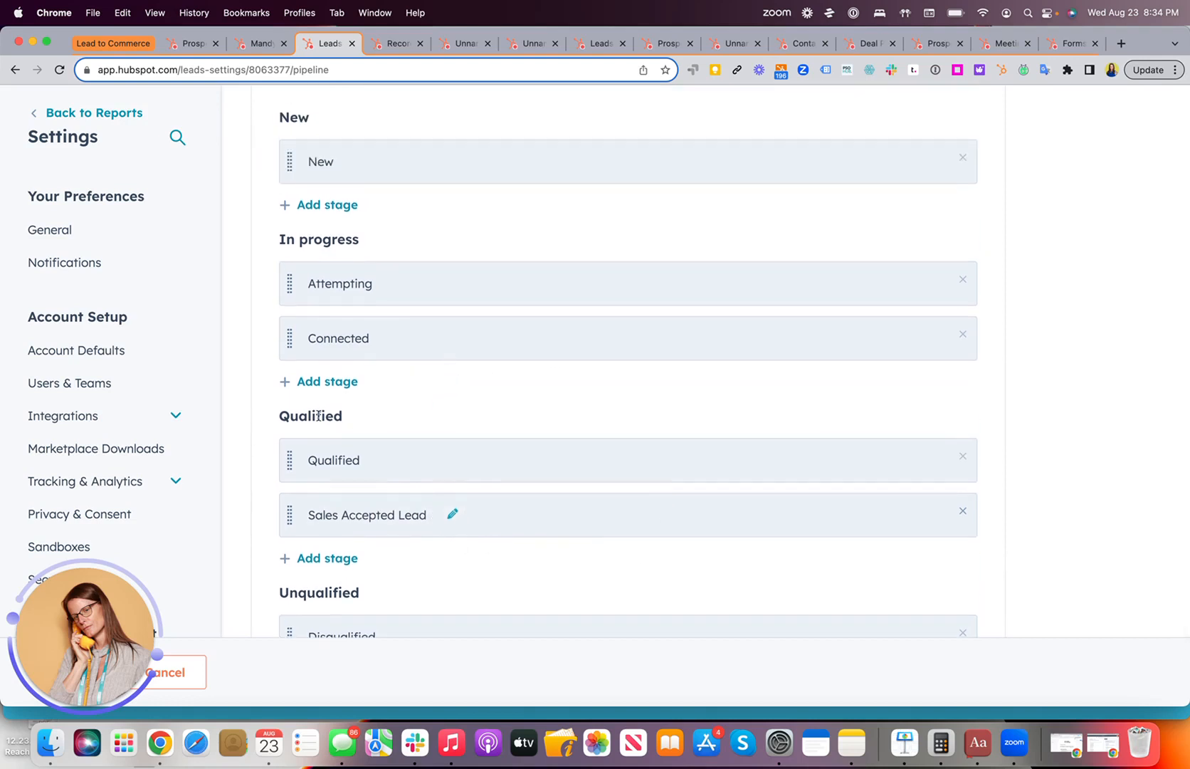
scroll(318, 415, "up", 5)
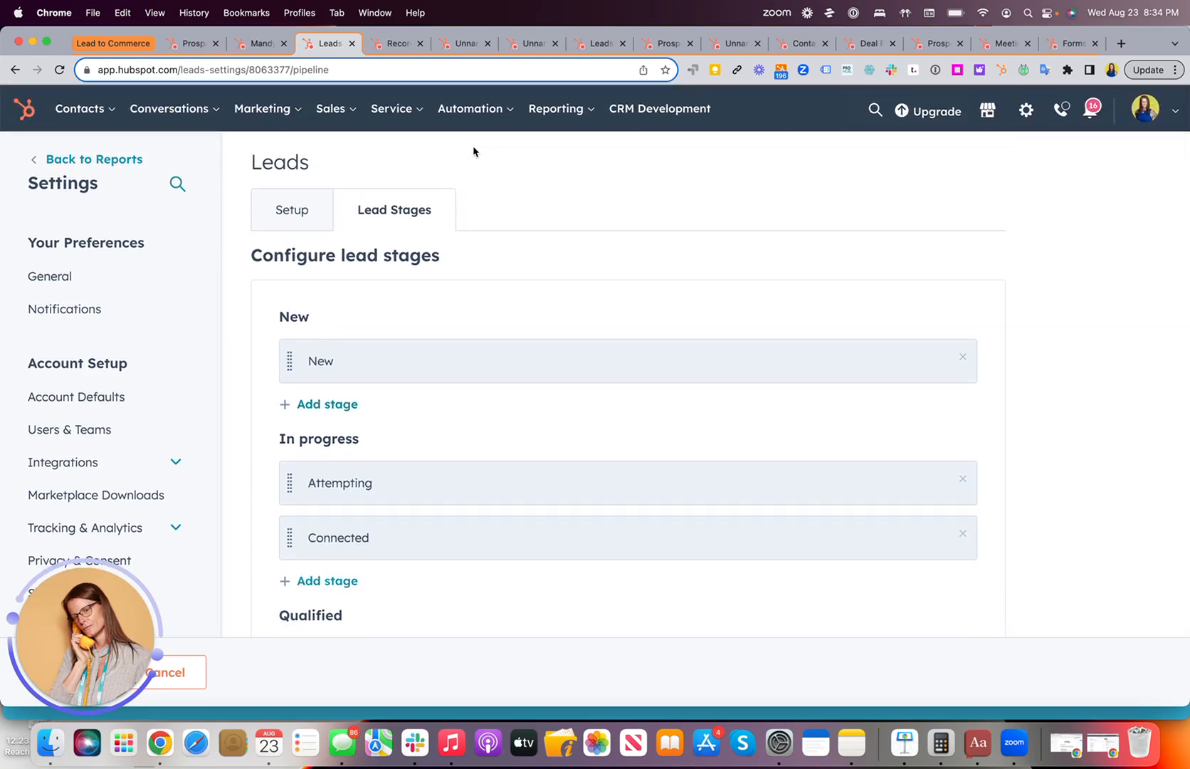
Review the Leads setup options and the cards in the Sales view of the contact record's right sidebar.
left_click(275, 213)
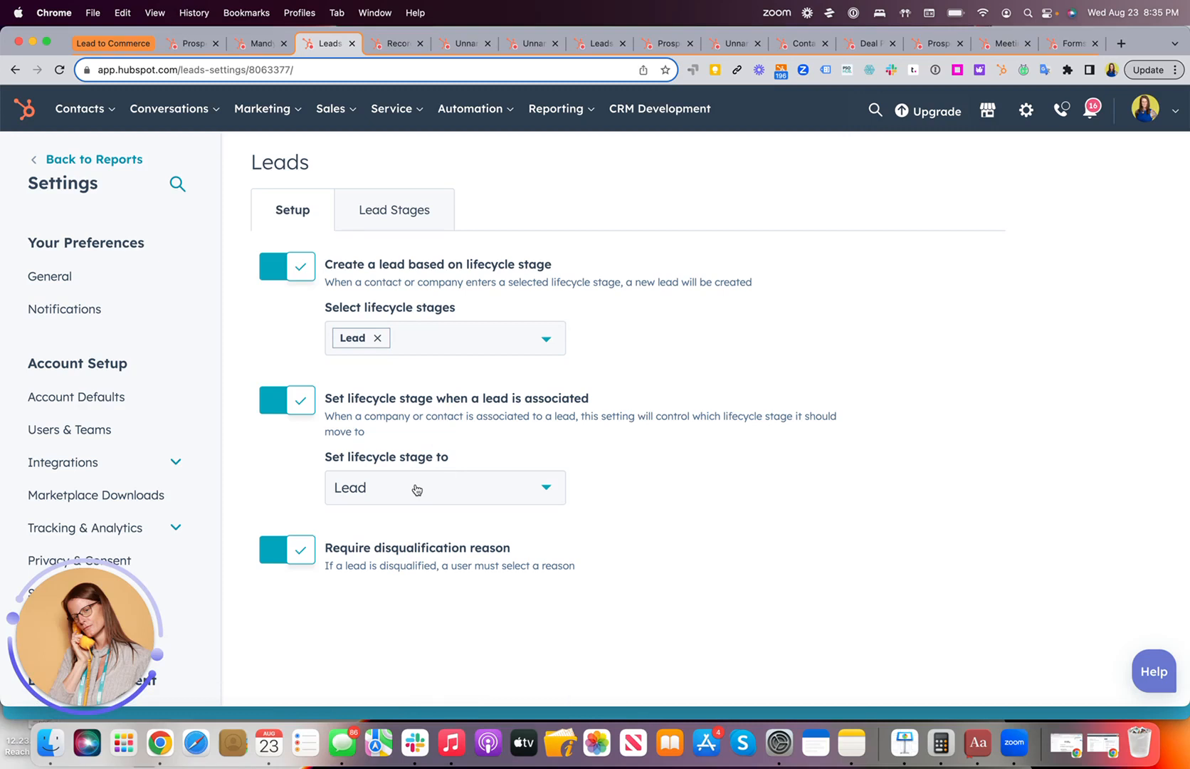
left_click(395, 47)
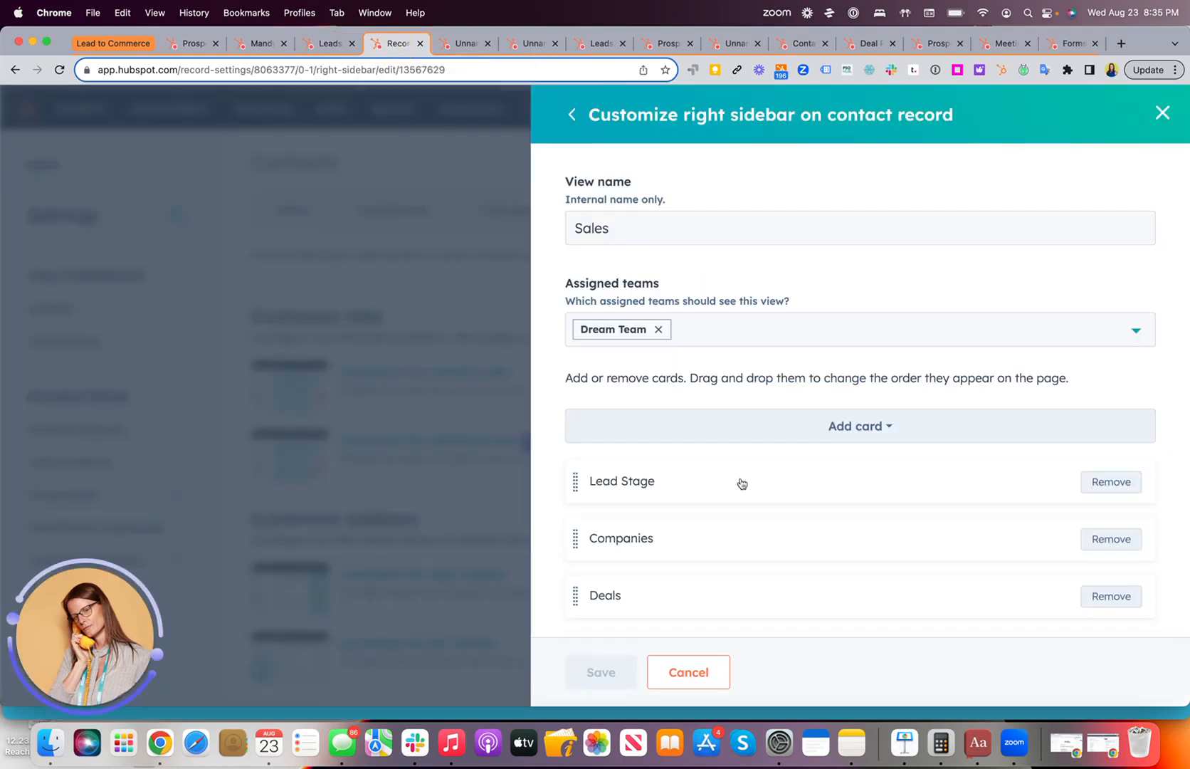
scroll(718, 448, "down", 2)
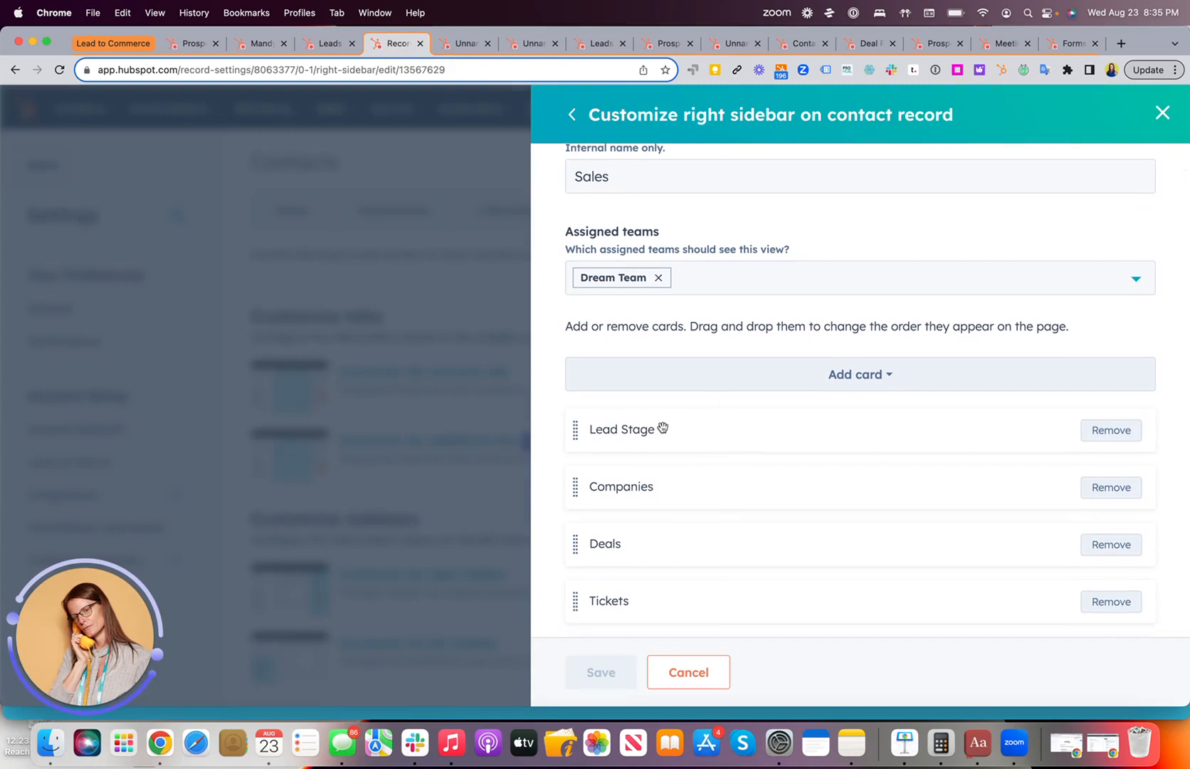
scroll(662, 425, "up", 1)
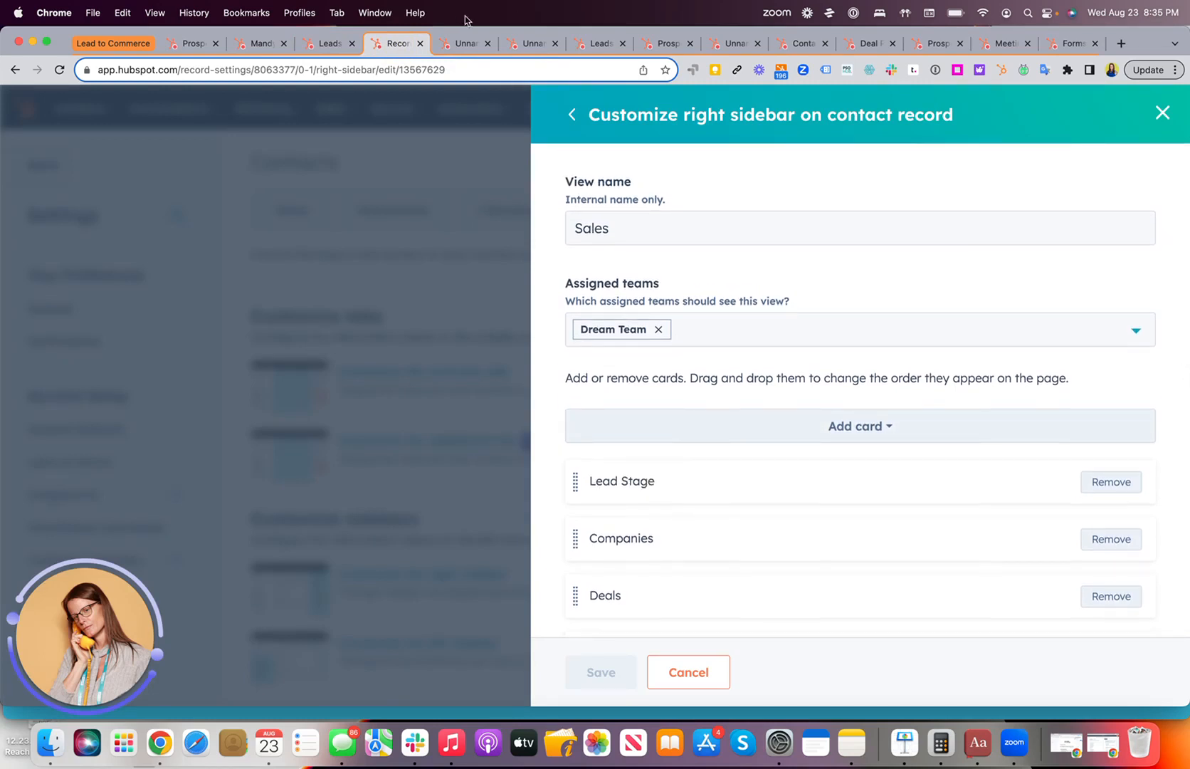
Open the Lead Workflow Test workflow and examine the lead properties available as enrollment triggers.
left_click(459, 44)
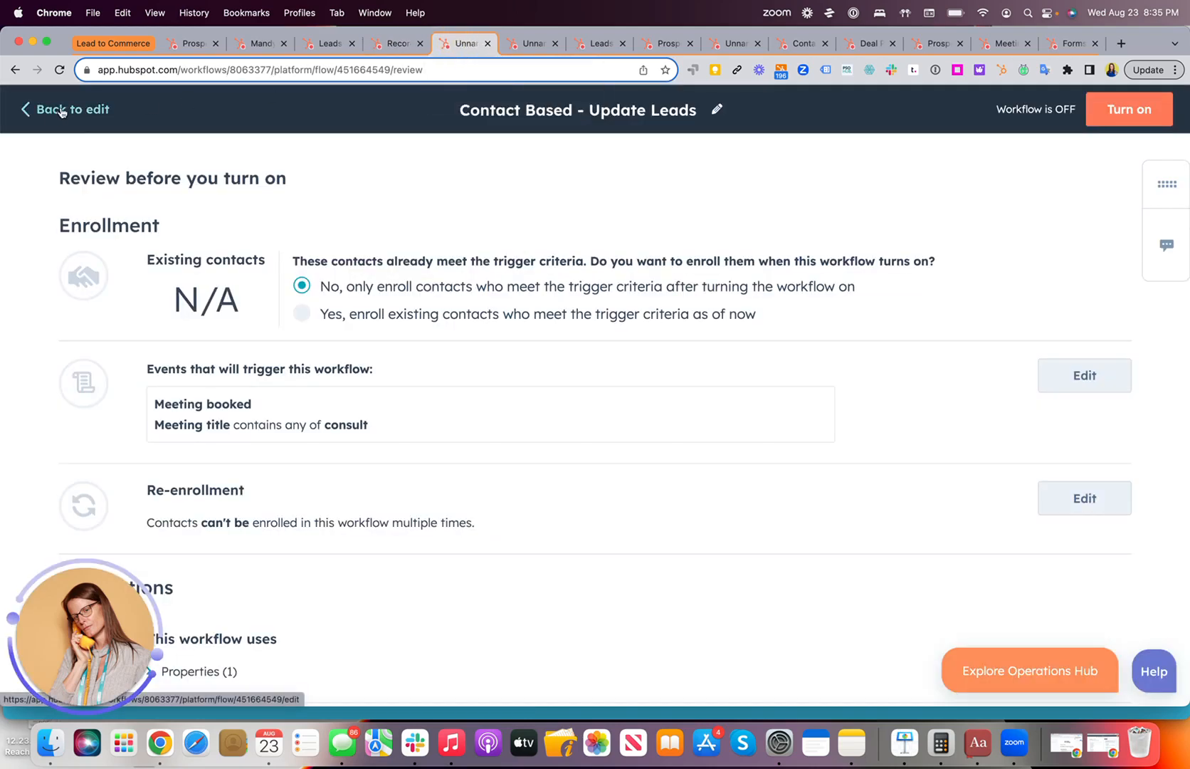
left_click(507, 42)
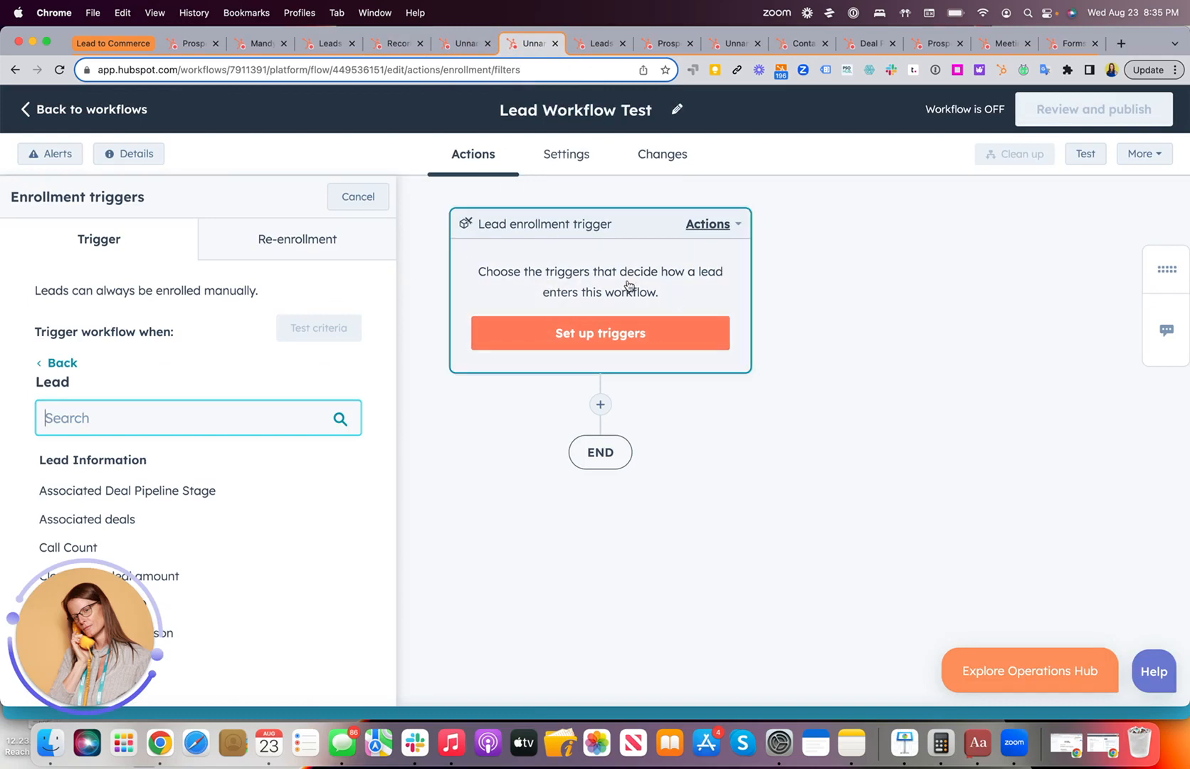
scroll(186, 436, "down", 1)
left_click_drag(87, 626, 1105, 526)
scroll(129, 533, "down", 10)
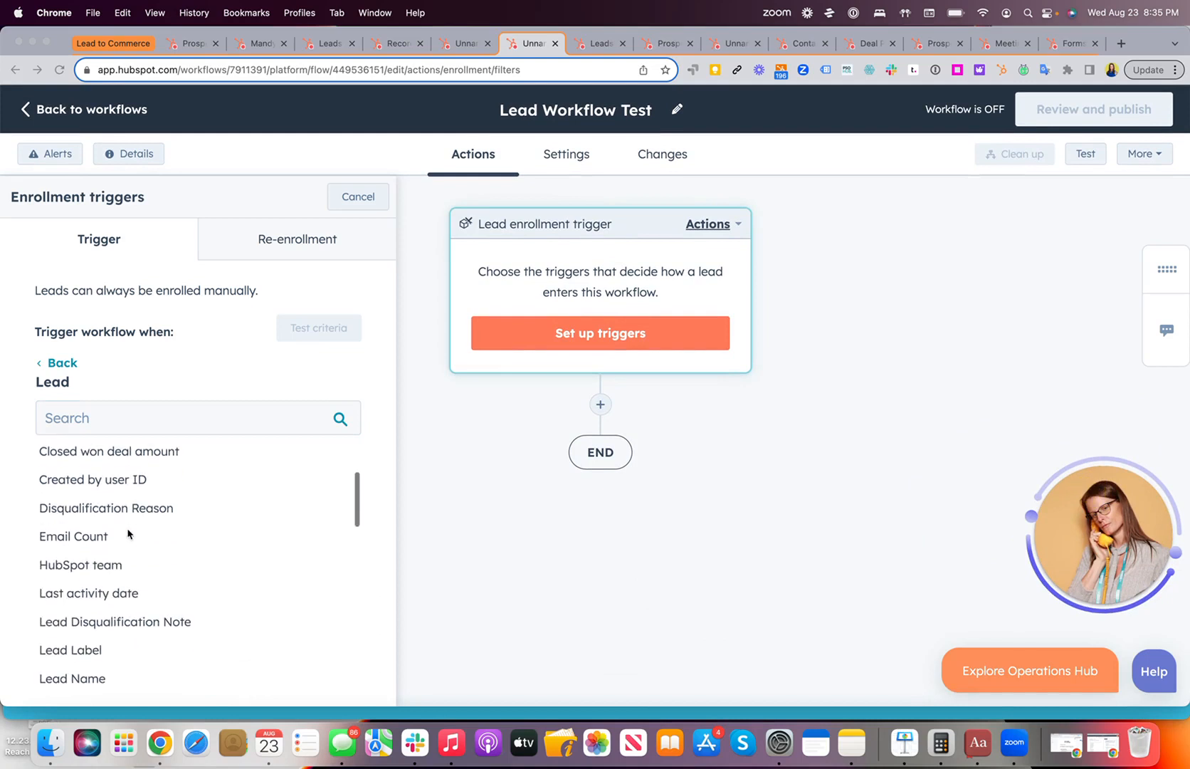
scroll(129, 533, "down", 5)
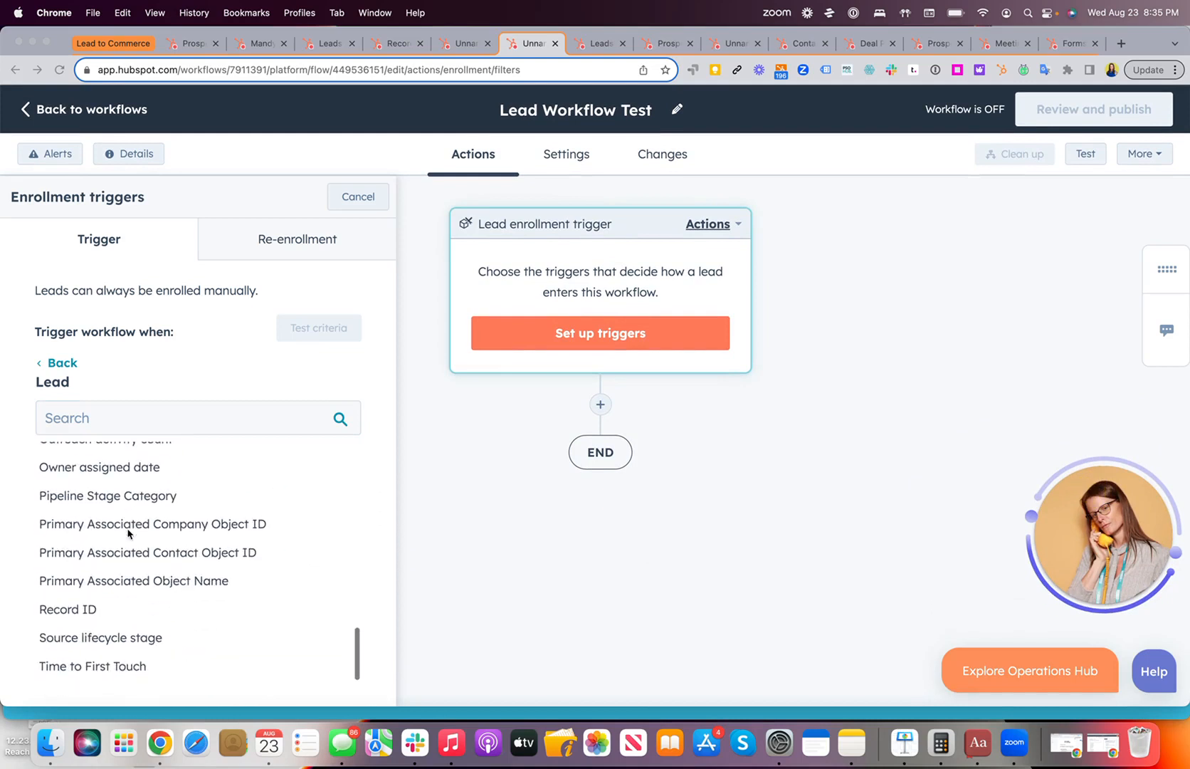
scroll(129, 532, "up", 15)
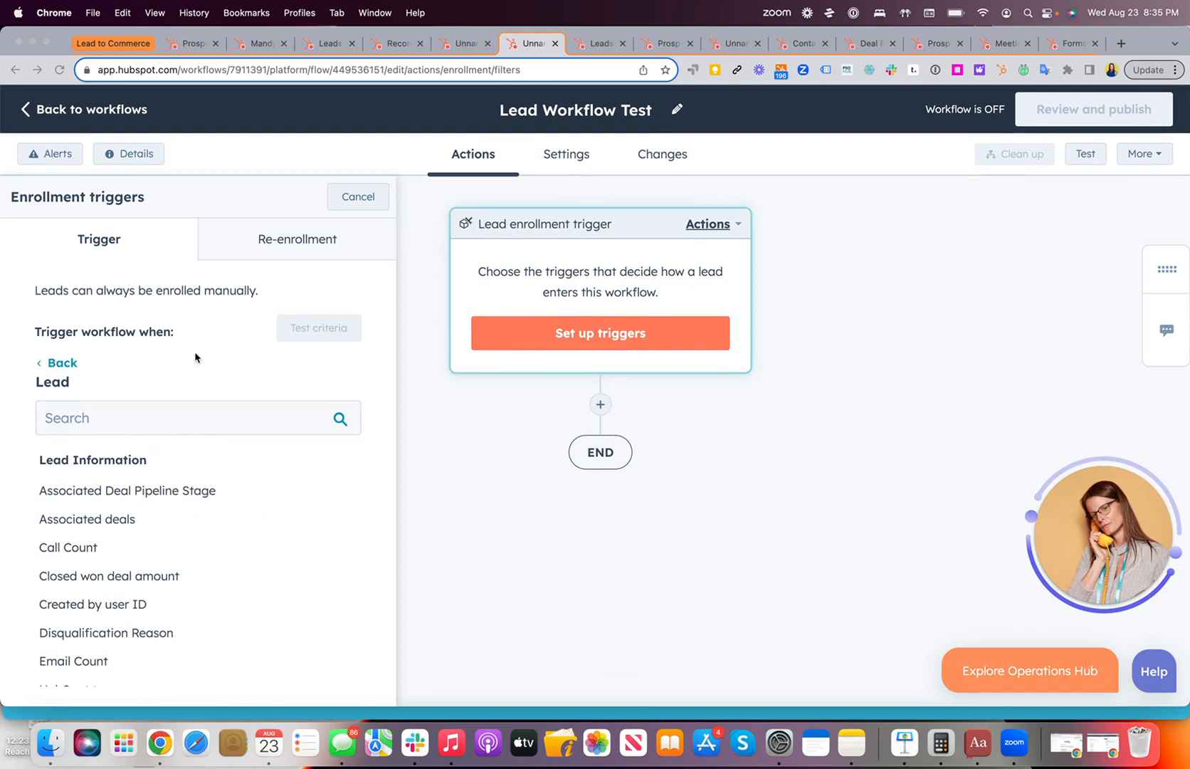
Open the Contact Based - Update Leads workflow for editing and view its Set property value action.
left_click(484, 44)
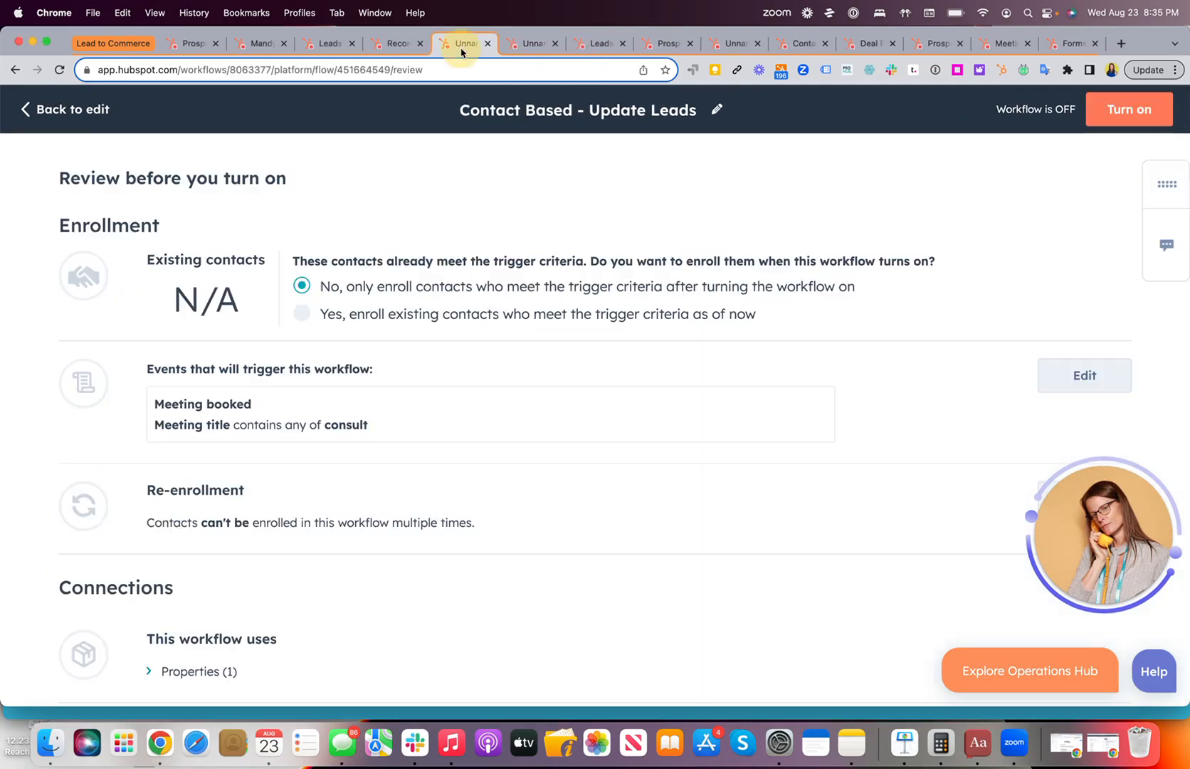
left_click(72, 109)
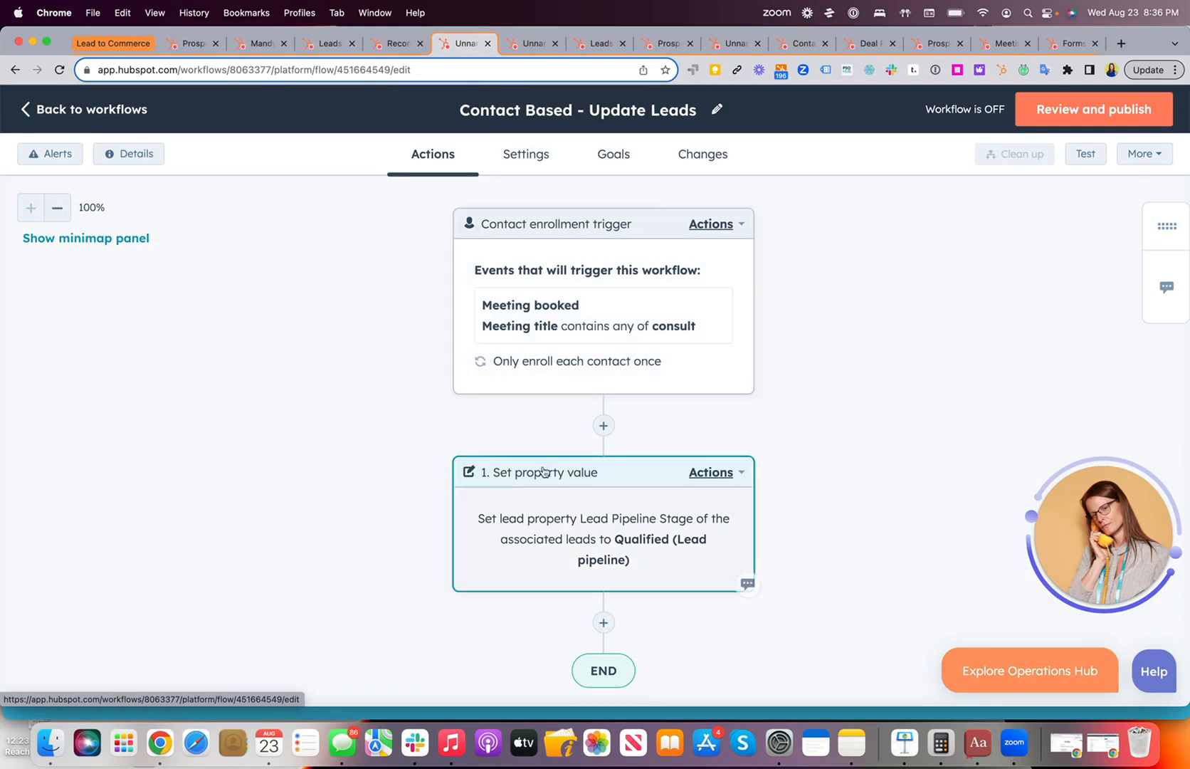
left_click(580, 493)
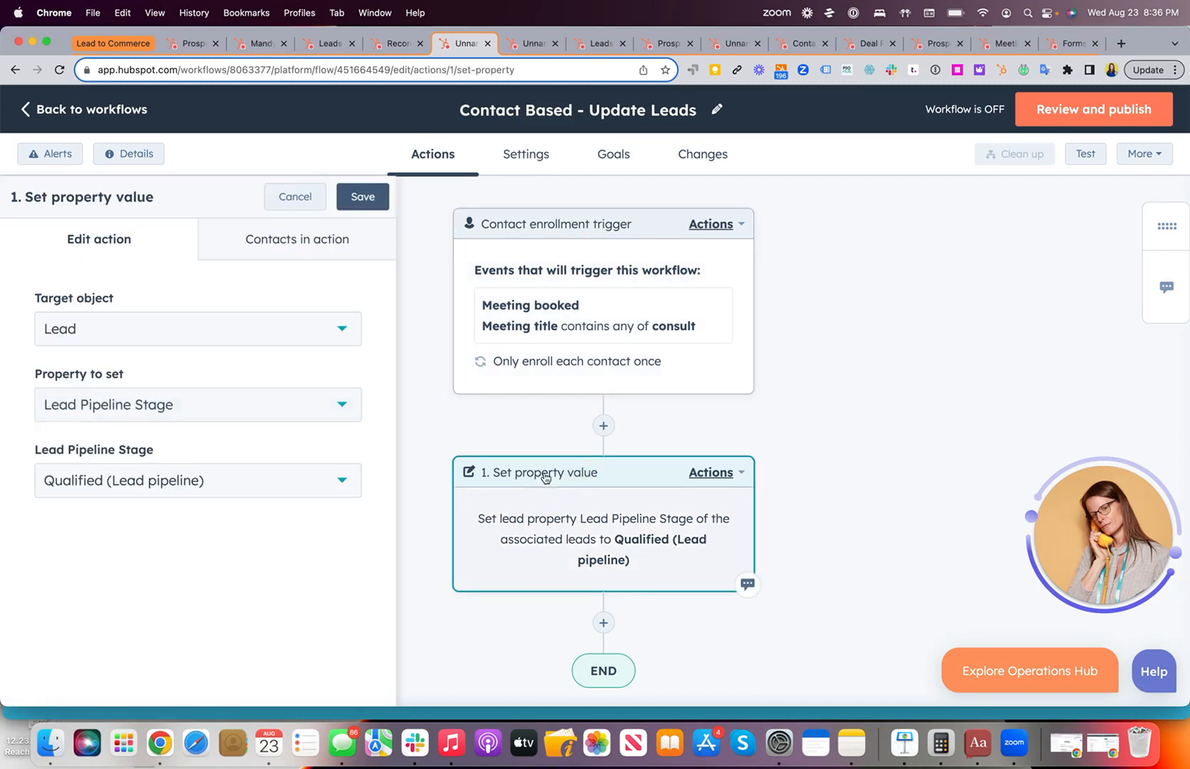
Examine which editable and read-only lead properties the workflow's Set property value action offers.
left_click(151, 417)
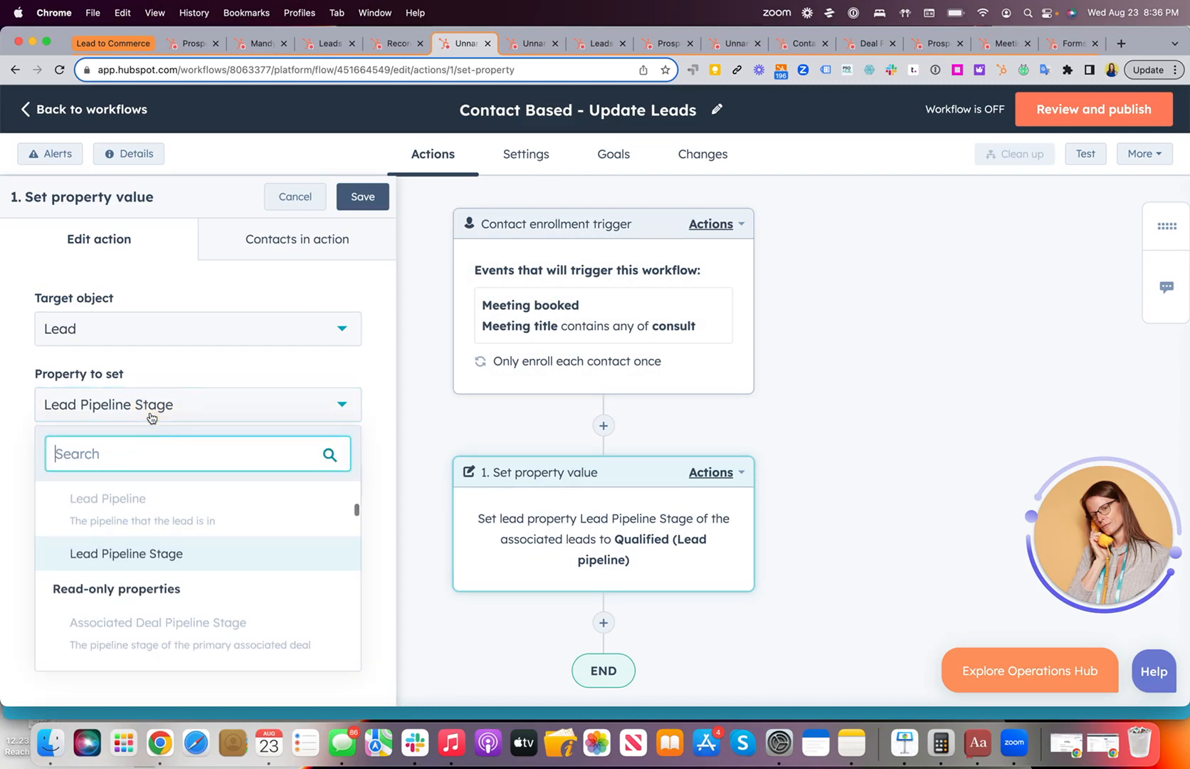
scroll(128, 545, "down", 5)
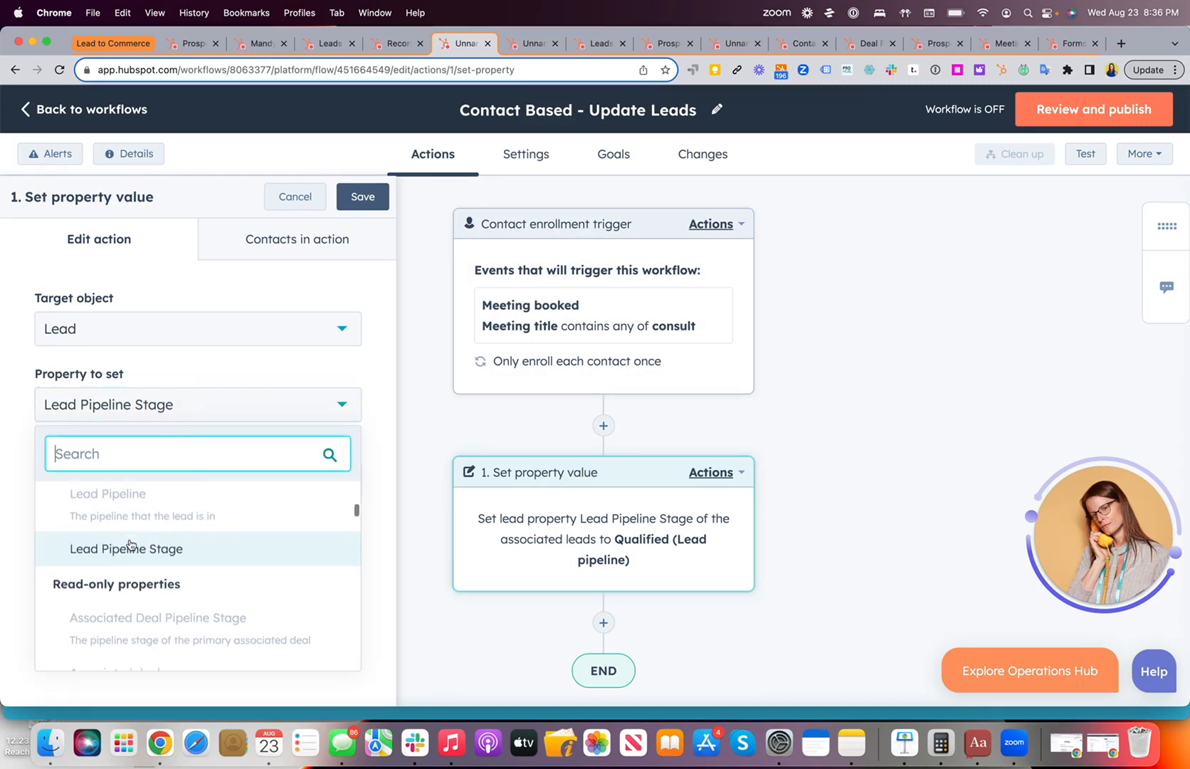
scroll(131, 546, "up", 10)
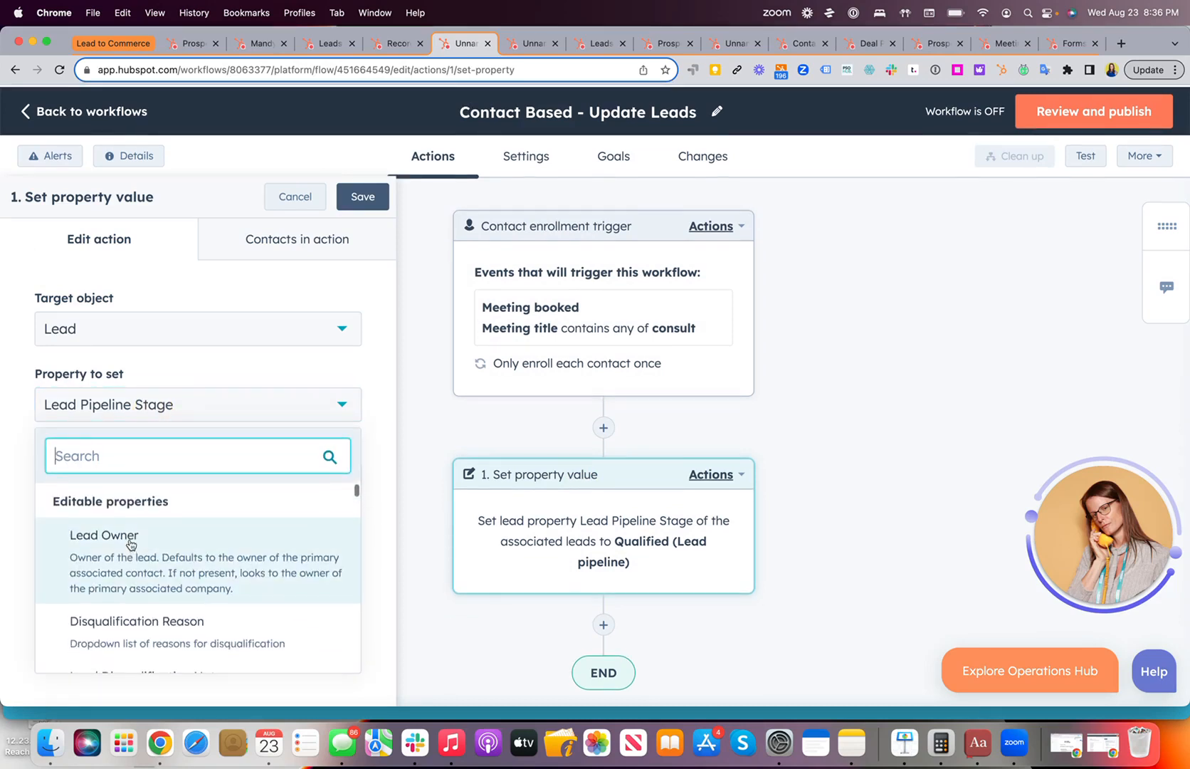
scroll(175, 544, "down", 1)
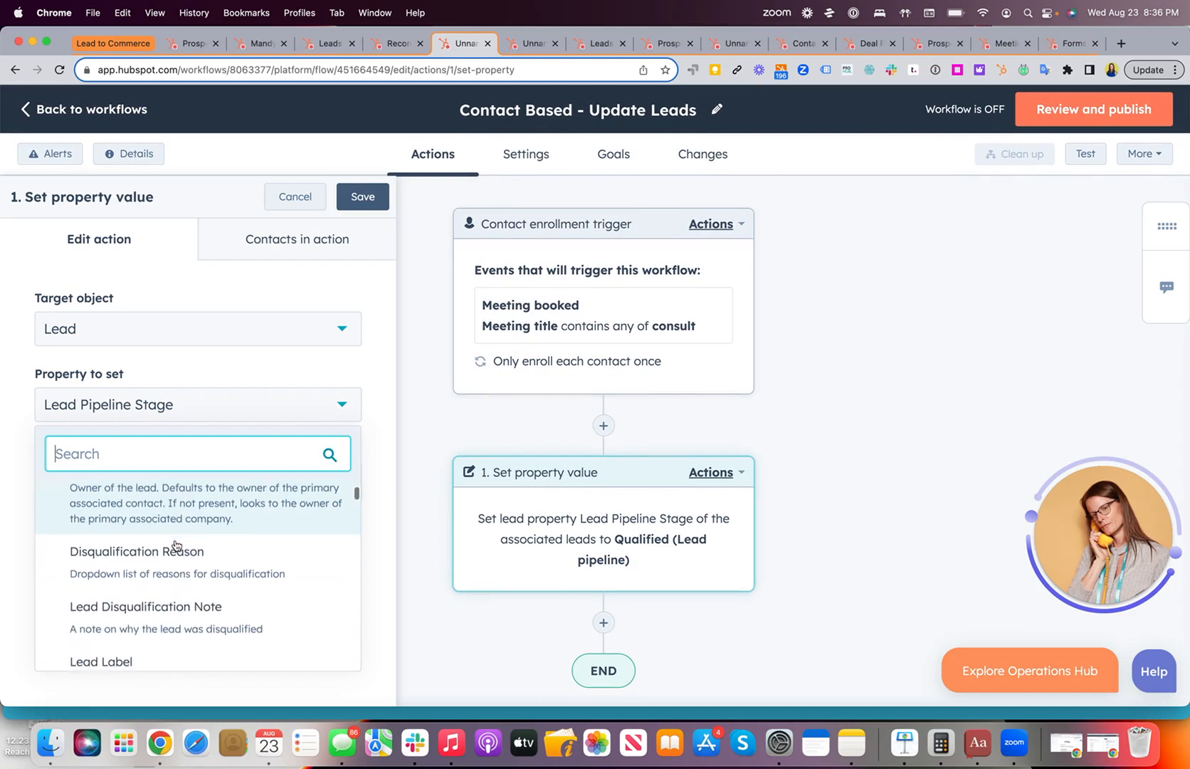
scroll(198, 562, "down", 1)
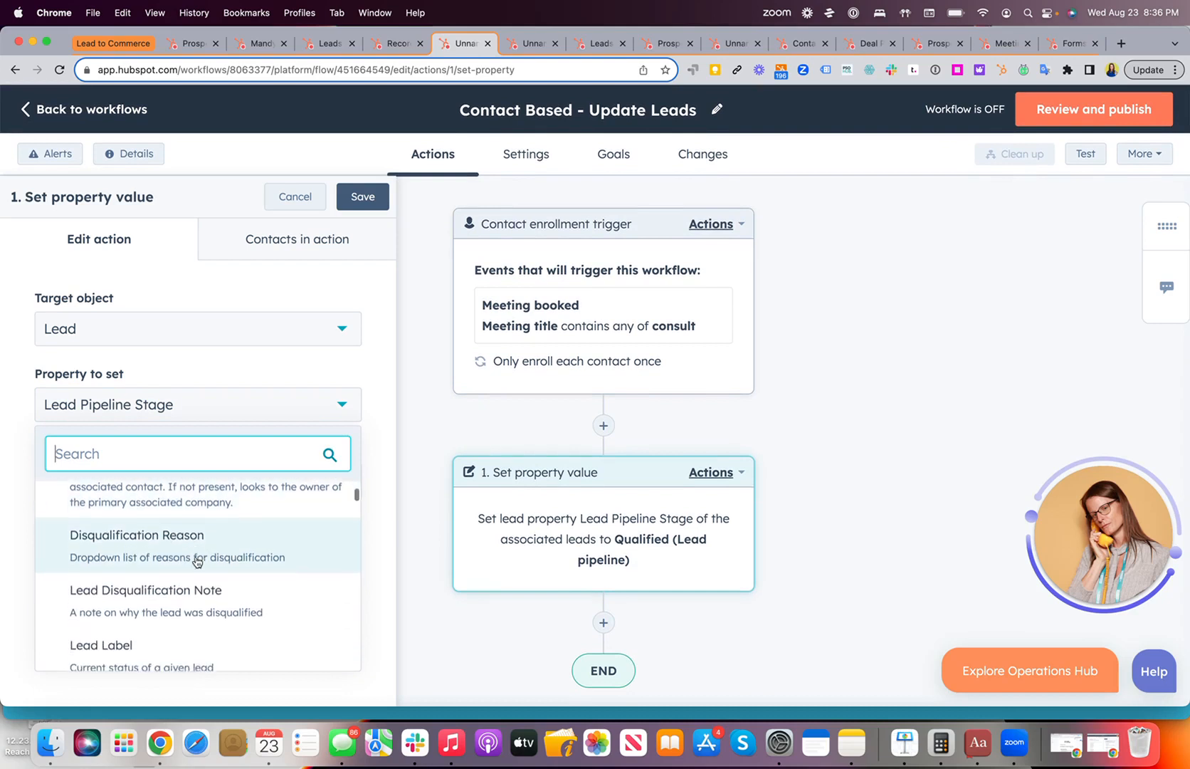
scroll(202, 583, "down", 2)
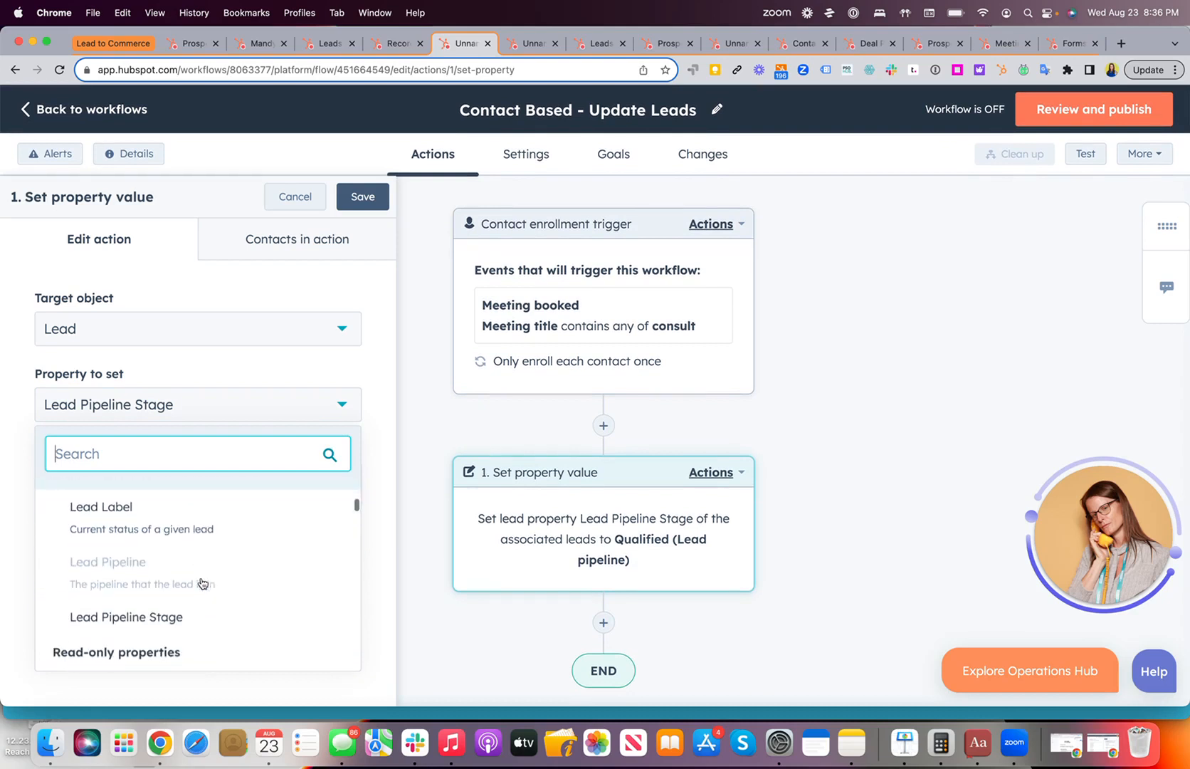
scroll(213, 513, "down", 1)
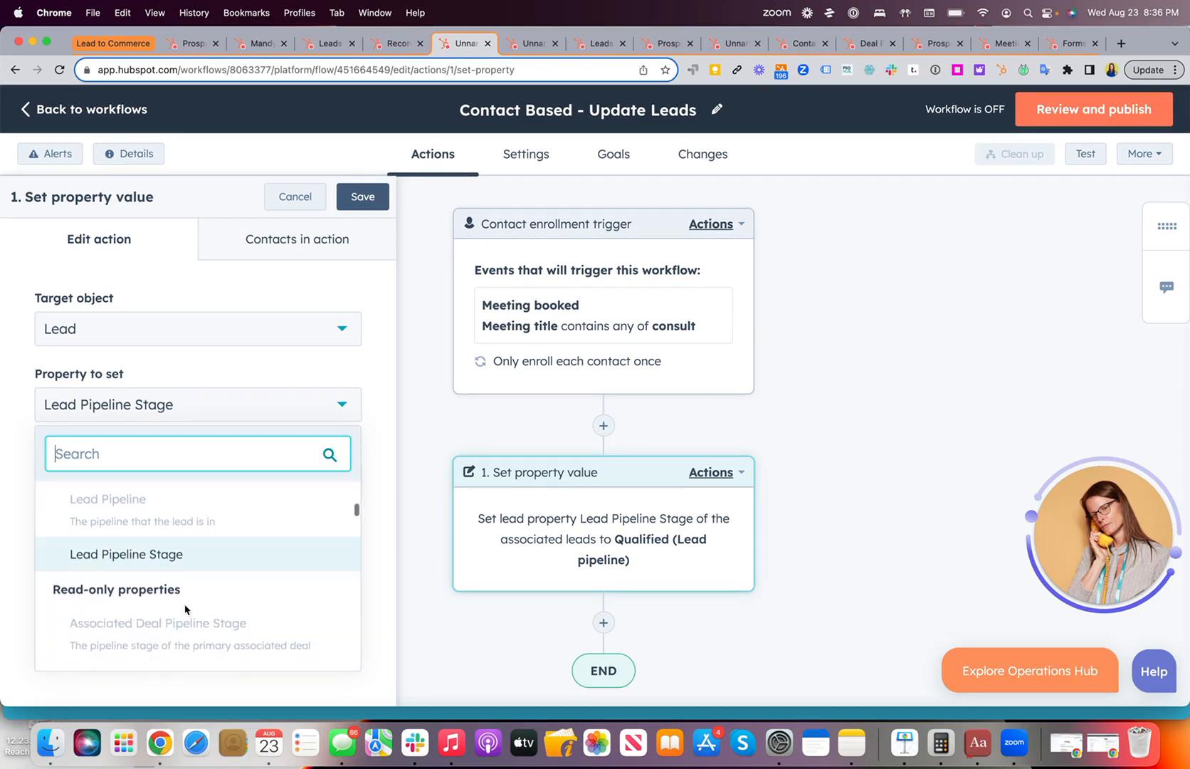
scroll(181, 563, "down", 3)
scroll(181, 563, "up", 10)
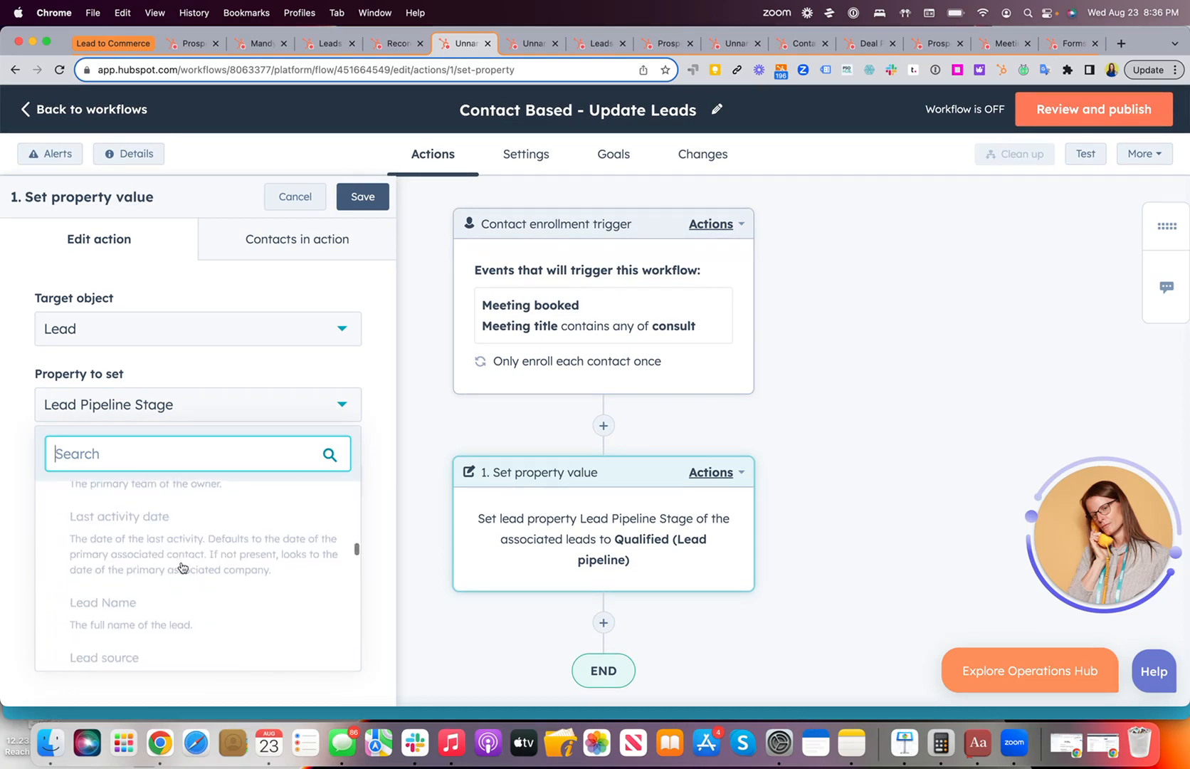
left_click(356, 386)
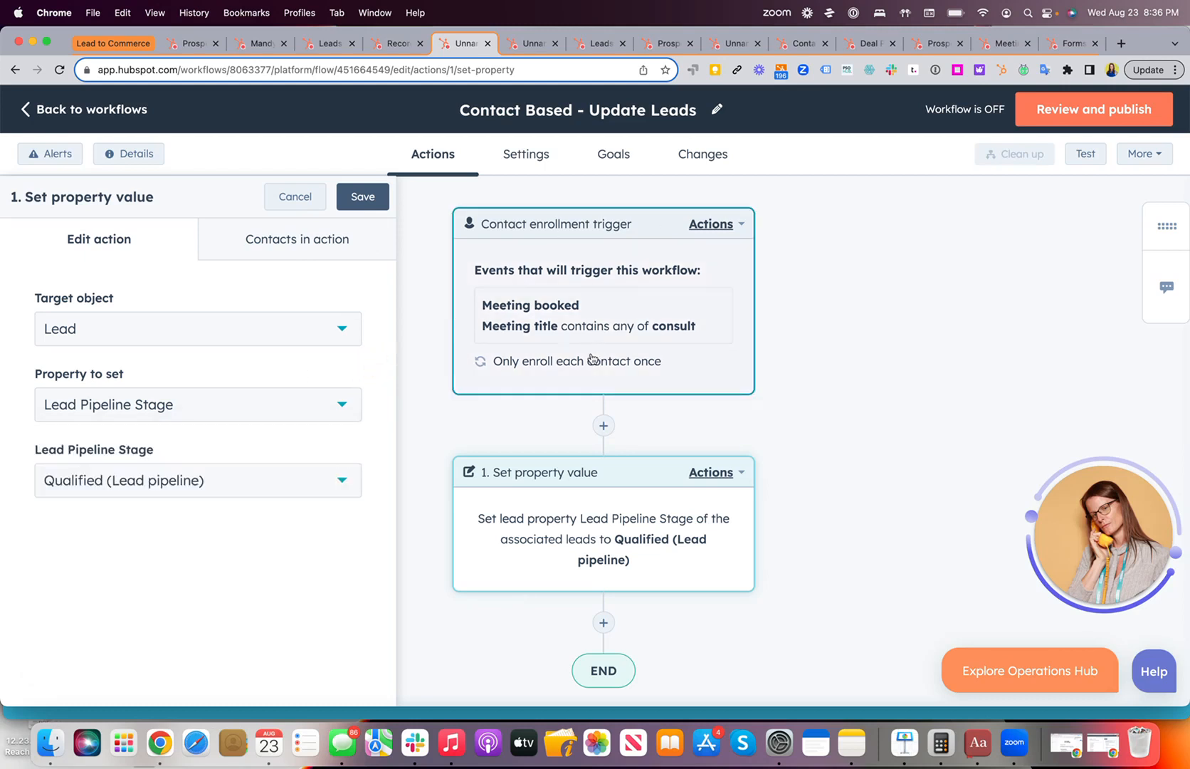
Return to the Prospecting leads page and view the contacts offered when adding a lead.
left_click(193, 47)
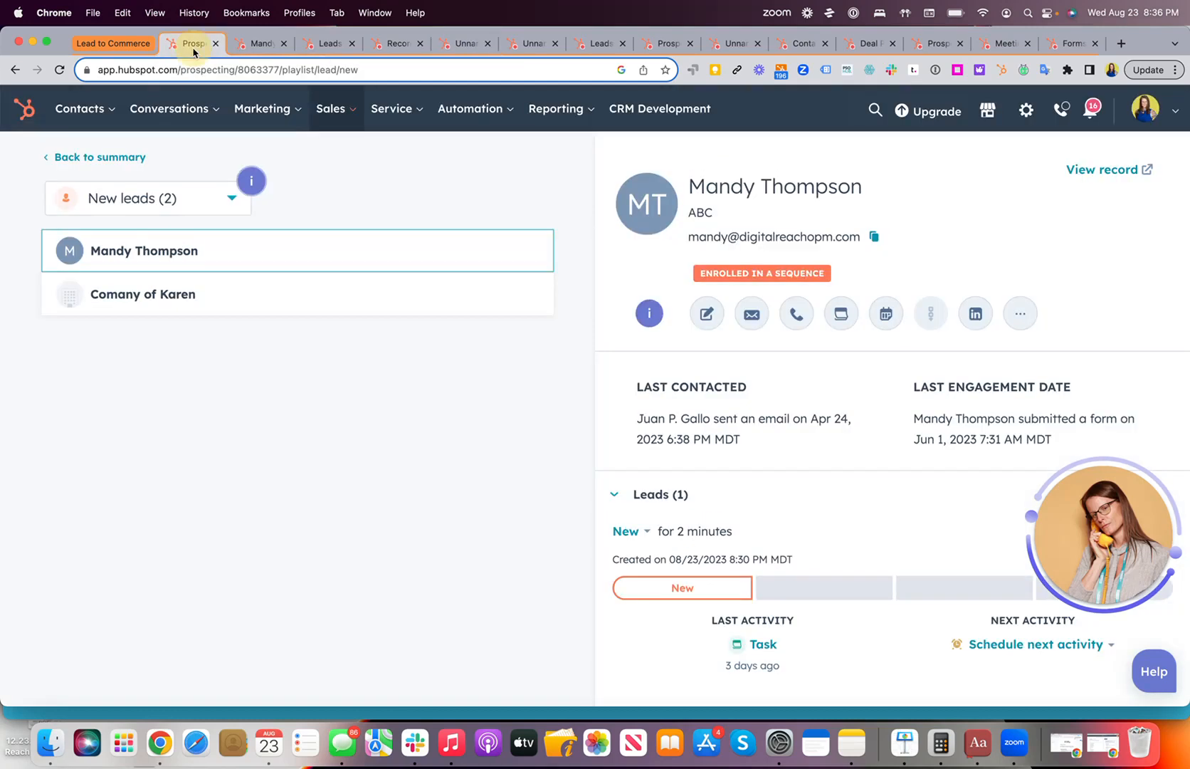
left_click(68, 154)
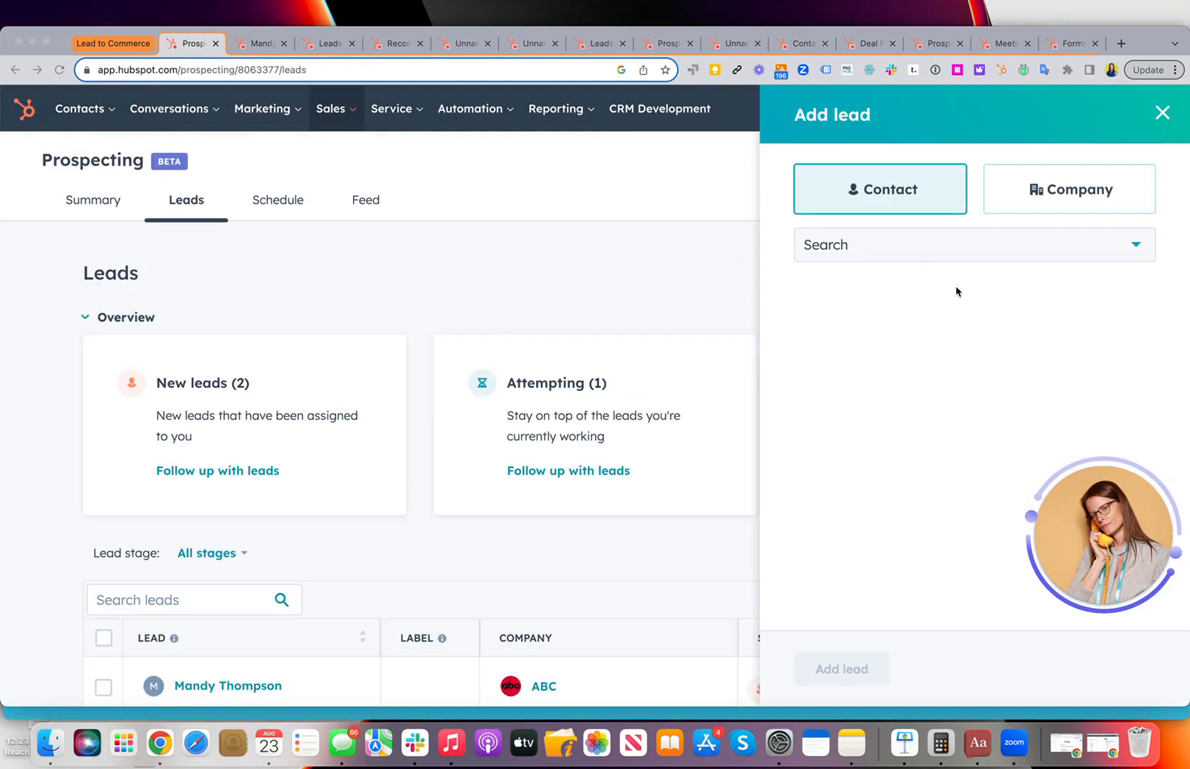
left_click(1162, 114)
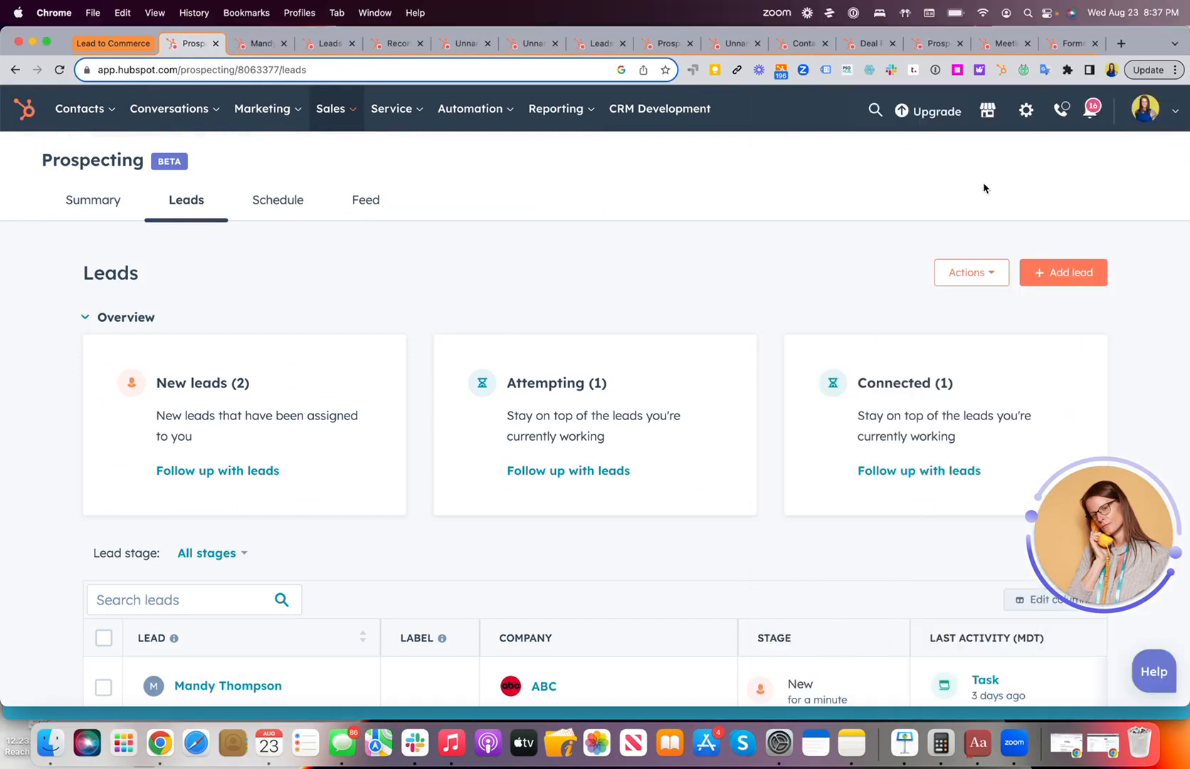
left_click(1084, 279)
left_click(972, 243)
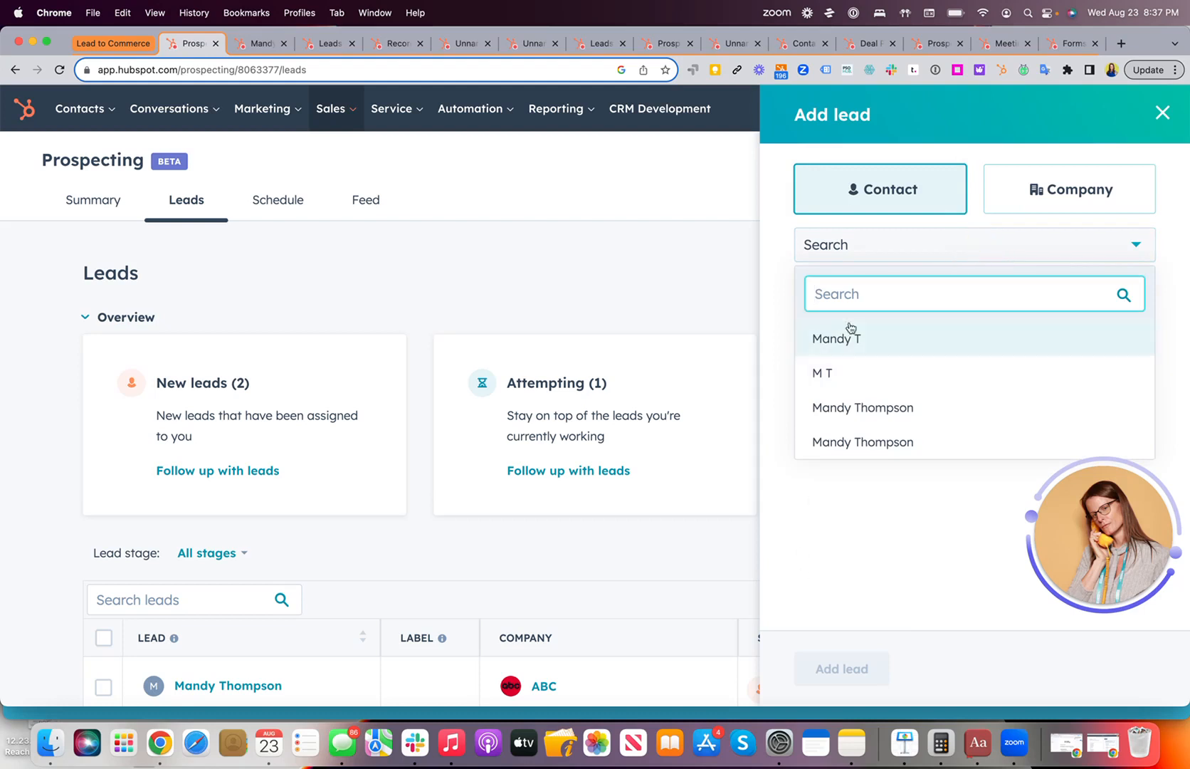
Add a company-based lead for the existing Expert Leadership company.
left_click(1074, 211)
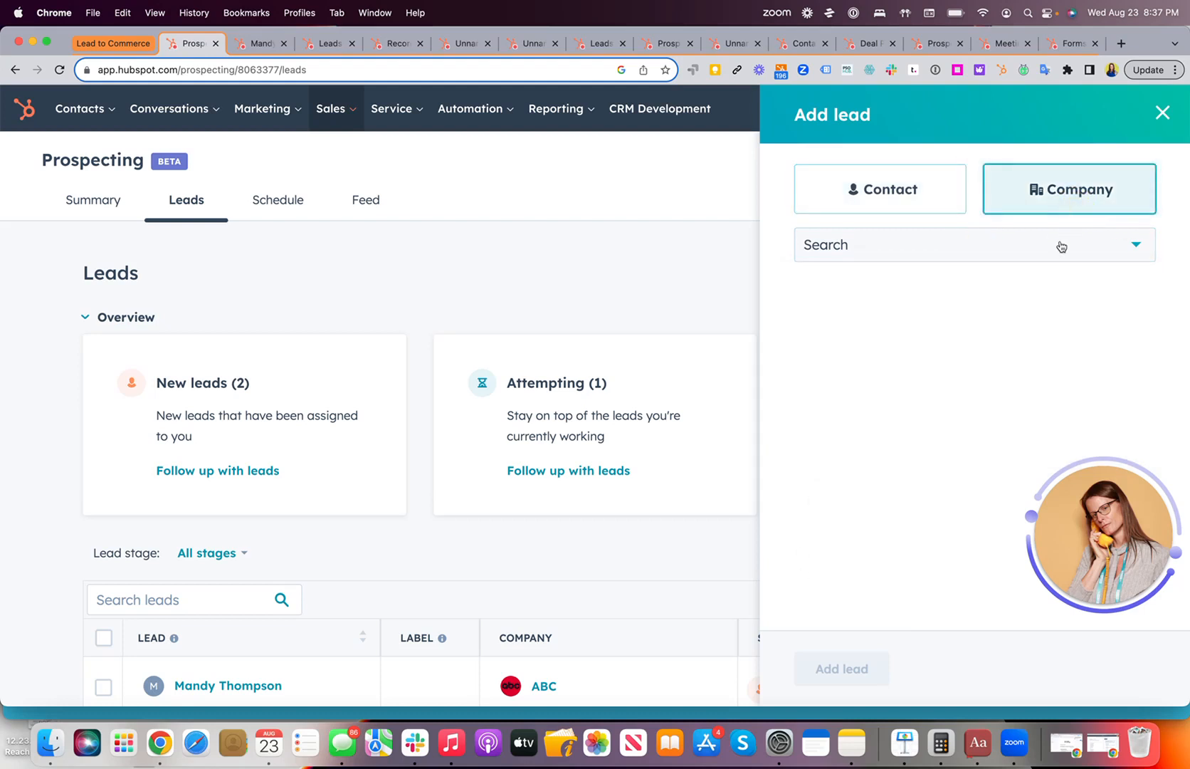
left_click(1059, 247)
left_click(923, 343)
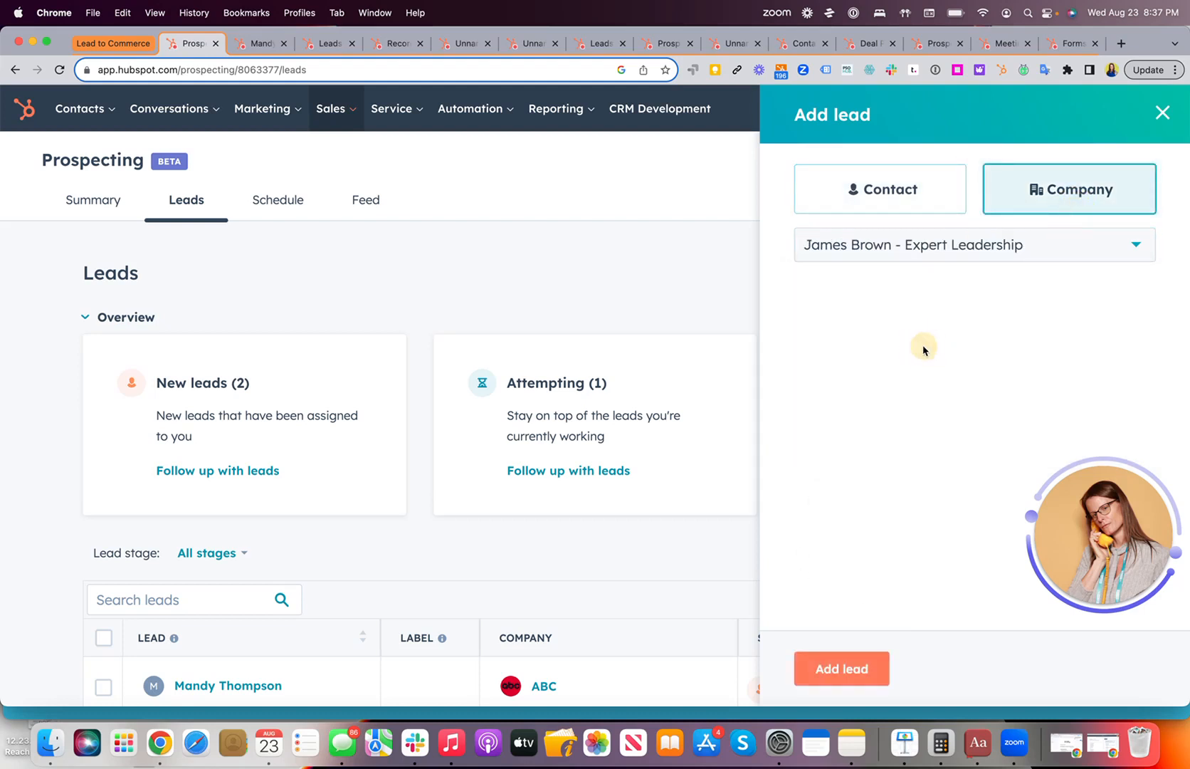
left_click(836, 672)
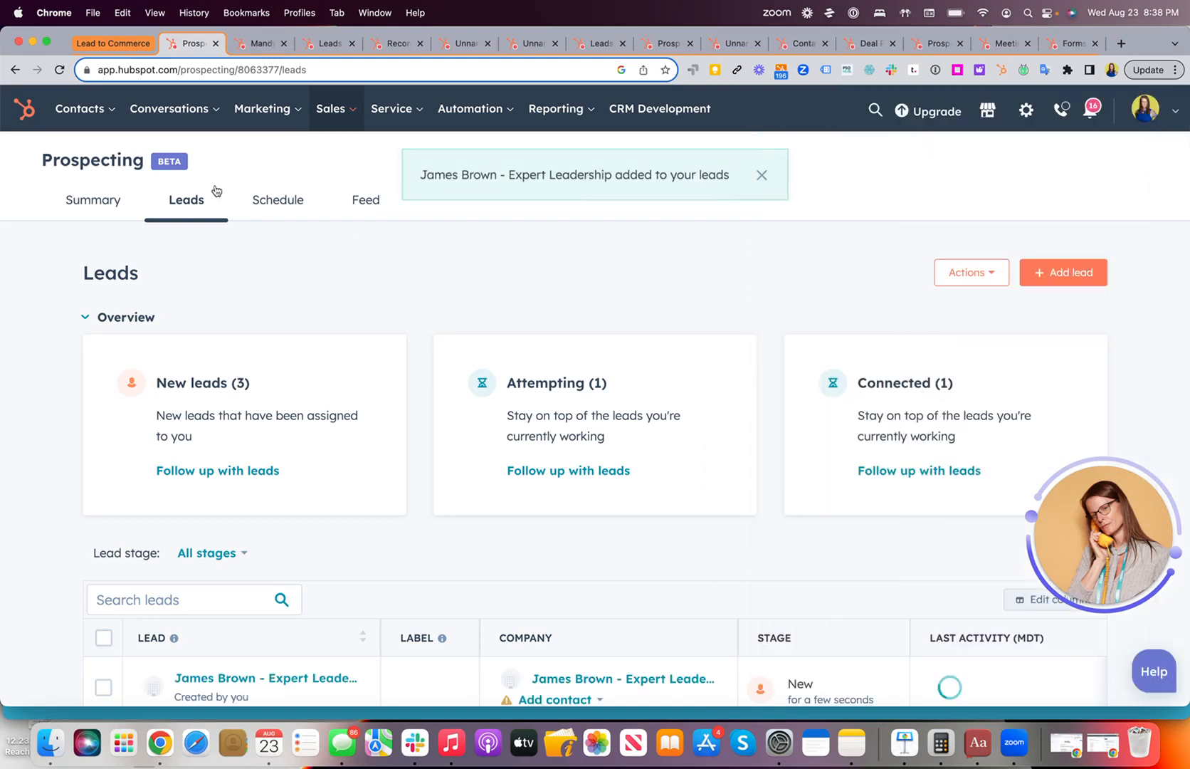
Create a to-do task due in 3 business days as the next activity for the Expert Leadership lead.
scroll(230, 438, "down", 1)
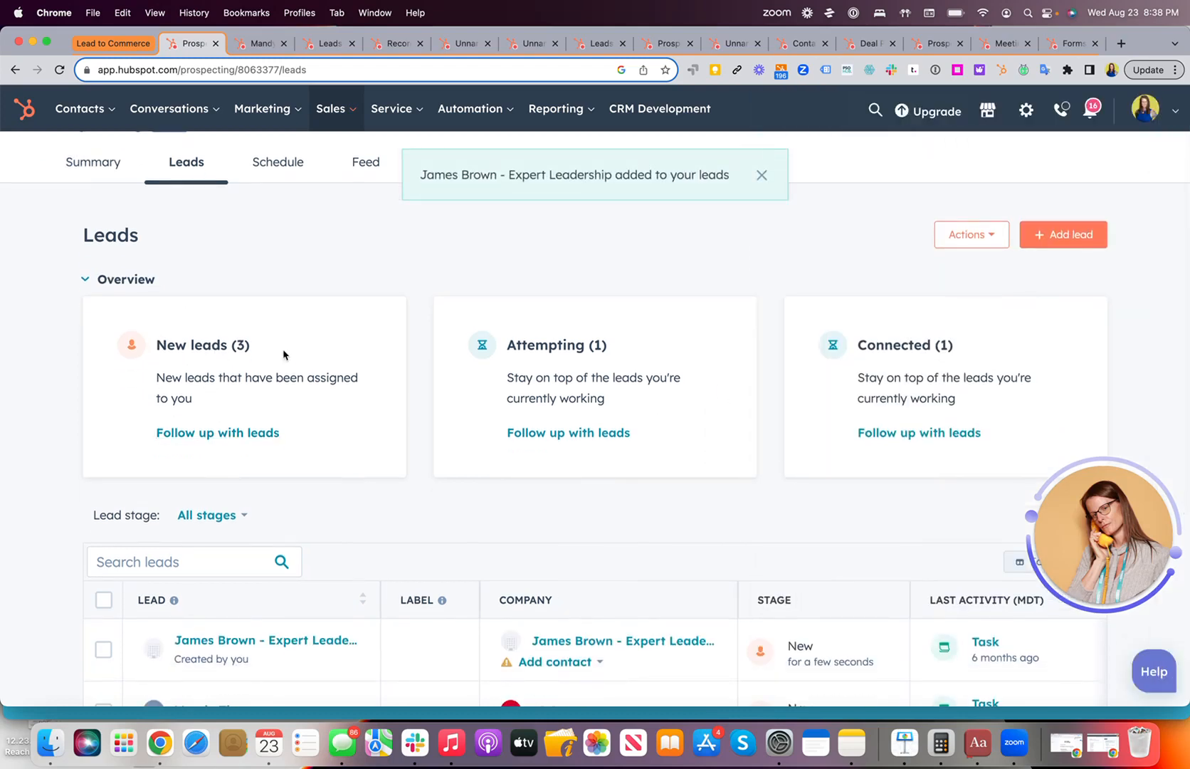
scroll(810, 497, "down", 8)
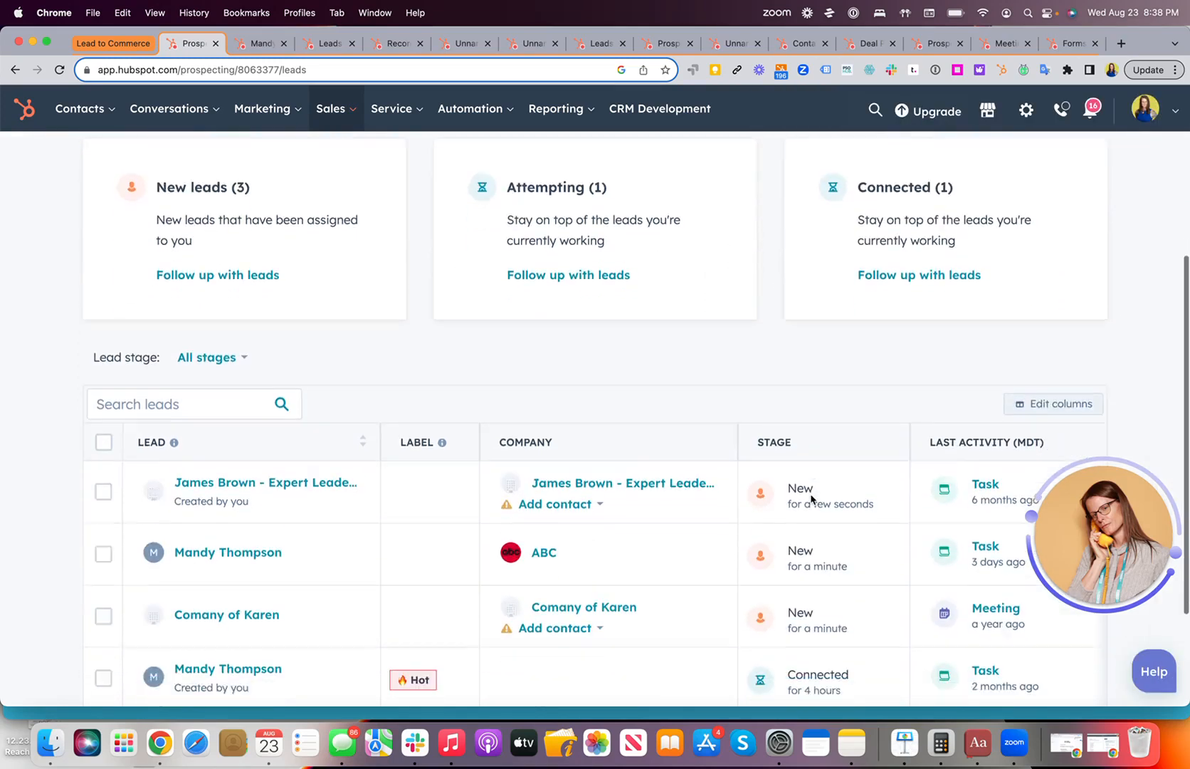
scroll(638, 425, "right", 10)
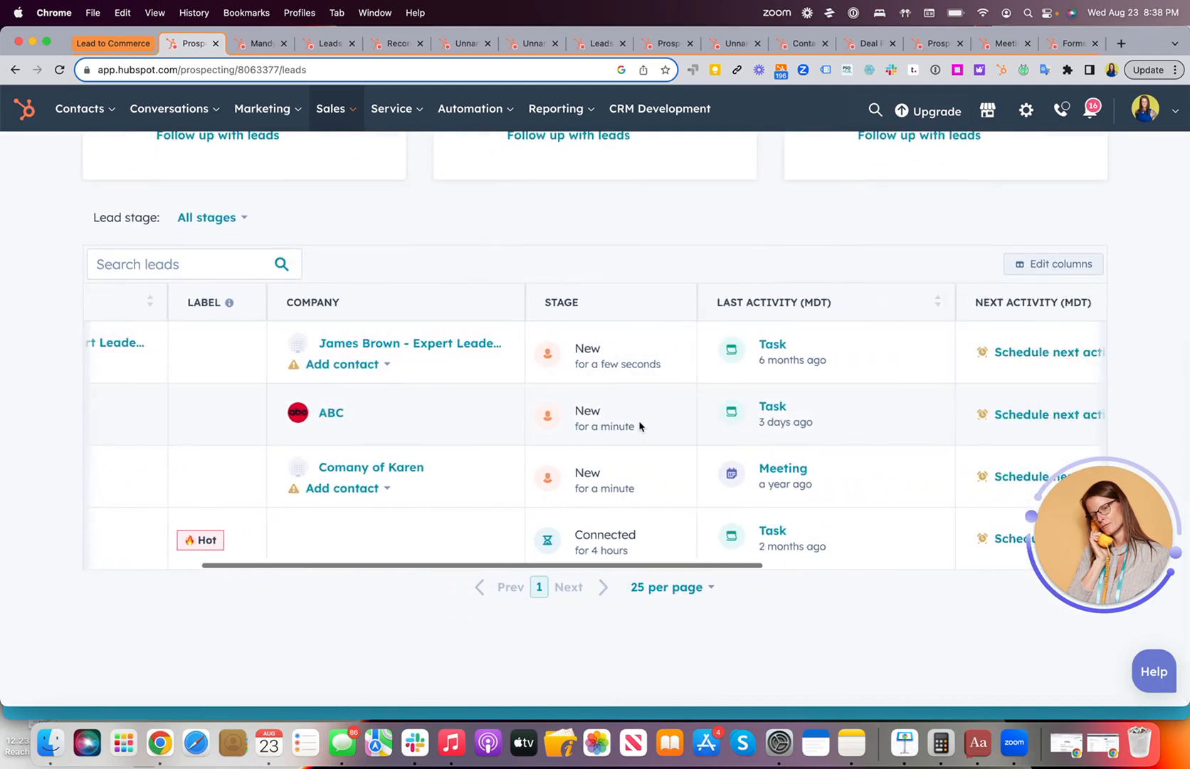
scroll(642, 425, "right", 5)
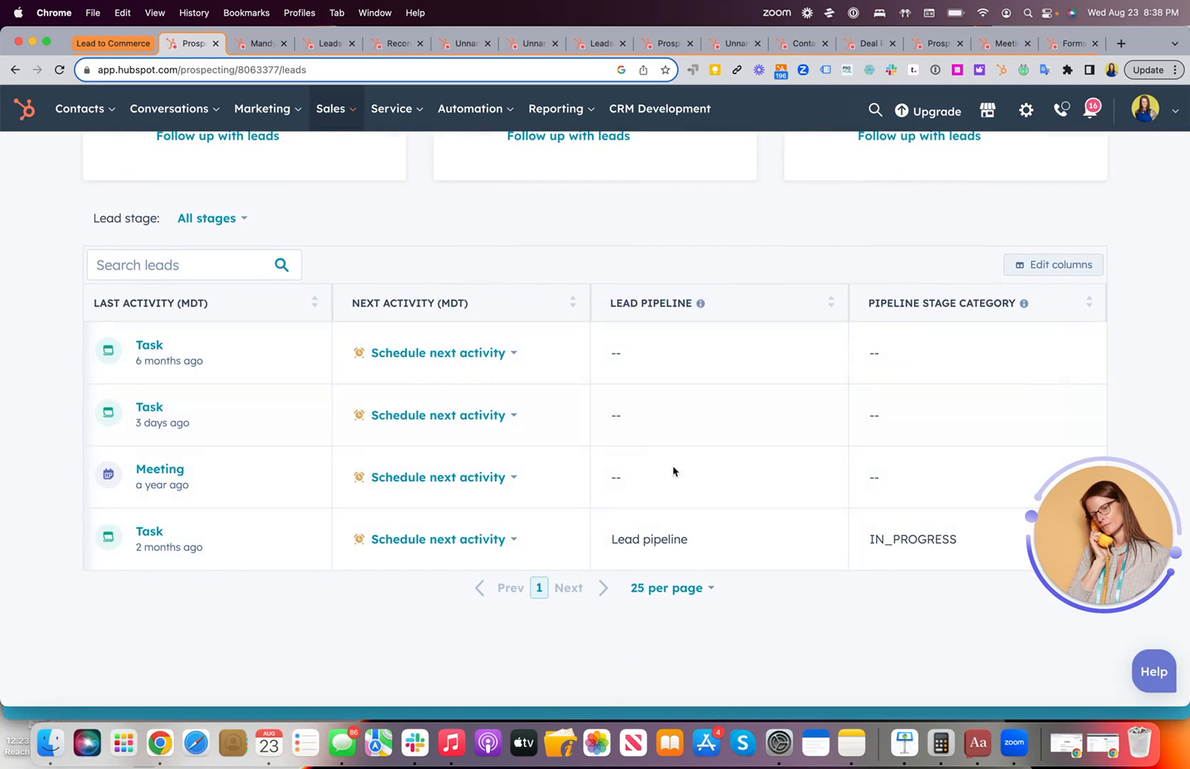
scroll(660, 542, "left", 6)
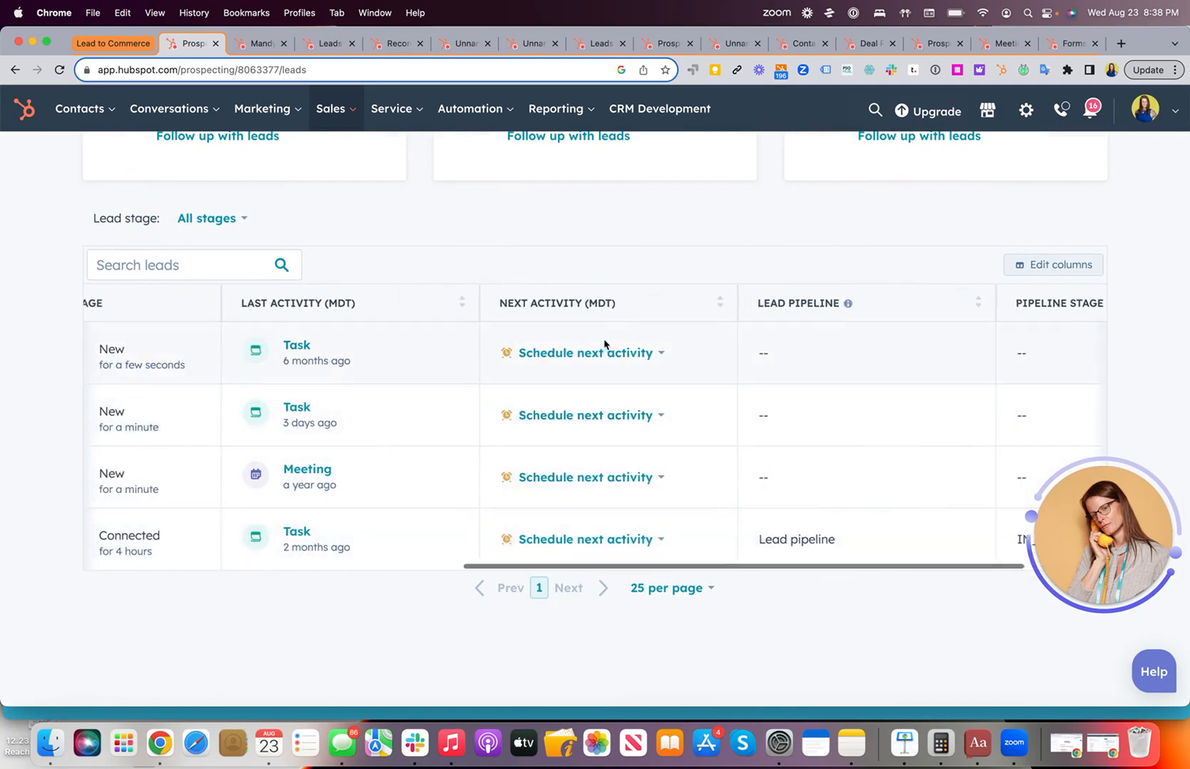
left_click(768, 356)
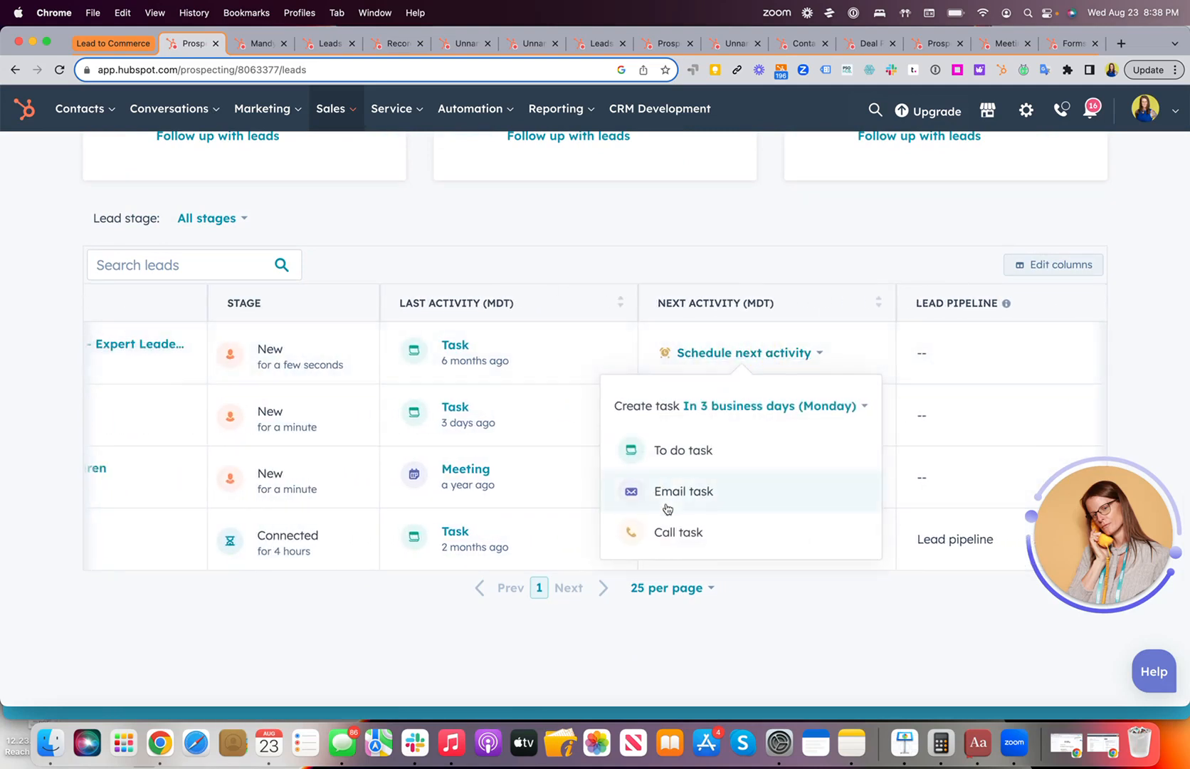
left_click(692, 452)
Move the Expert Leadership lead to the Attempting stage.
scroll(567, 420, "left", 4)
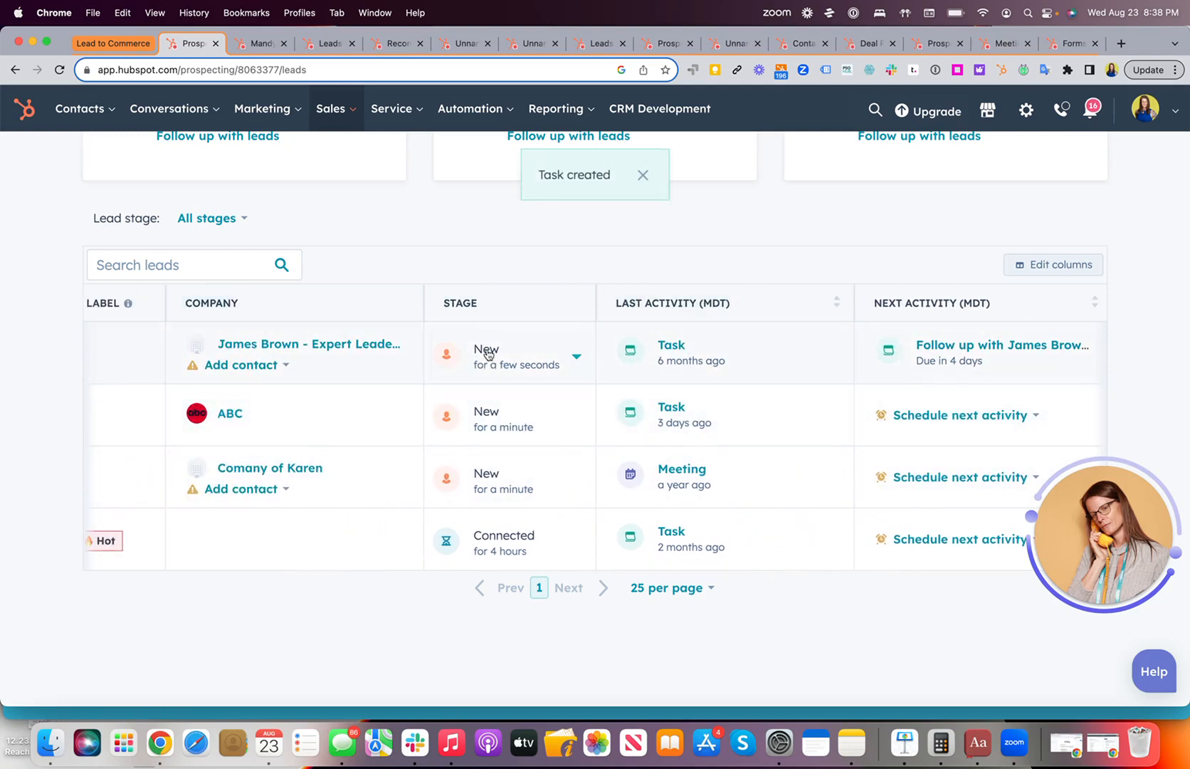
left_click(567, 360)
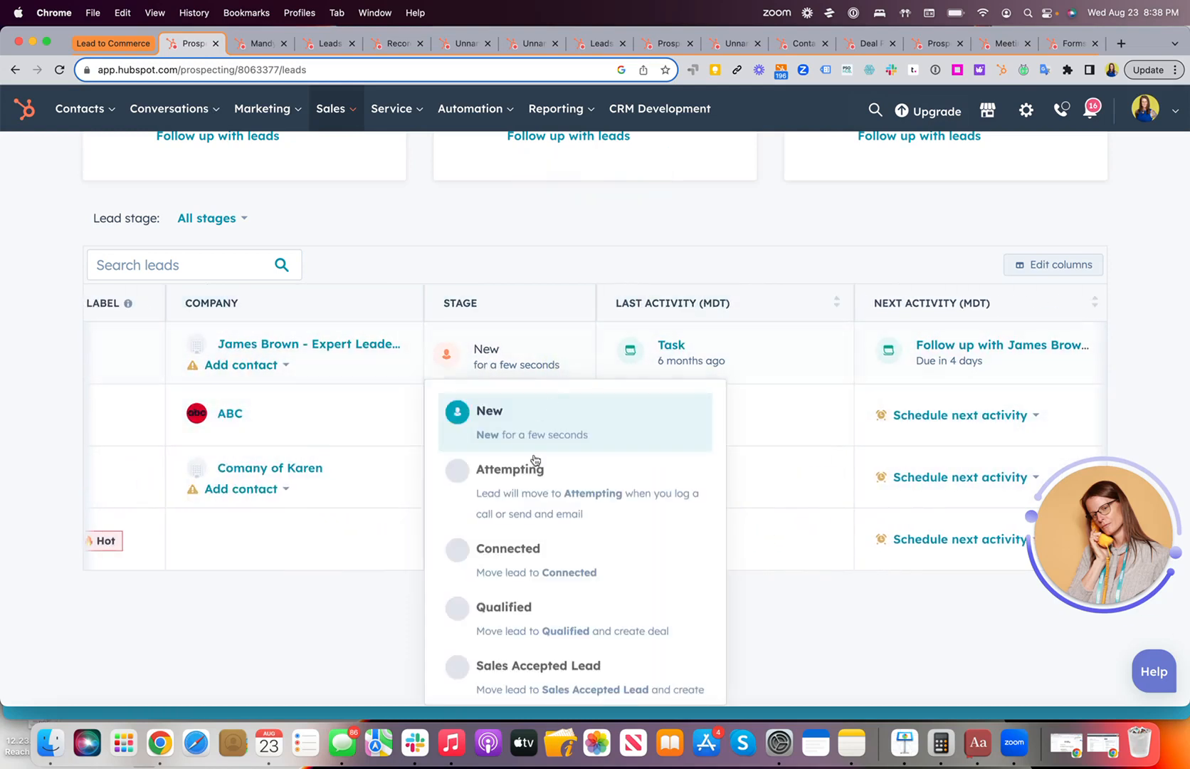
left_click(534, 484)
Label the Expert Leadership lead as Hot and the lead from company ABC as Warm.
scroll(534, 486, "left", 5)
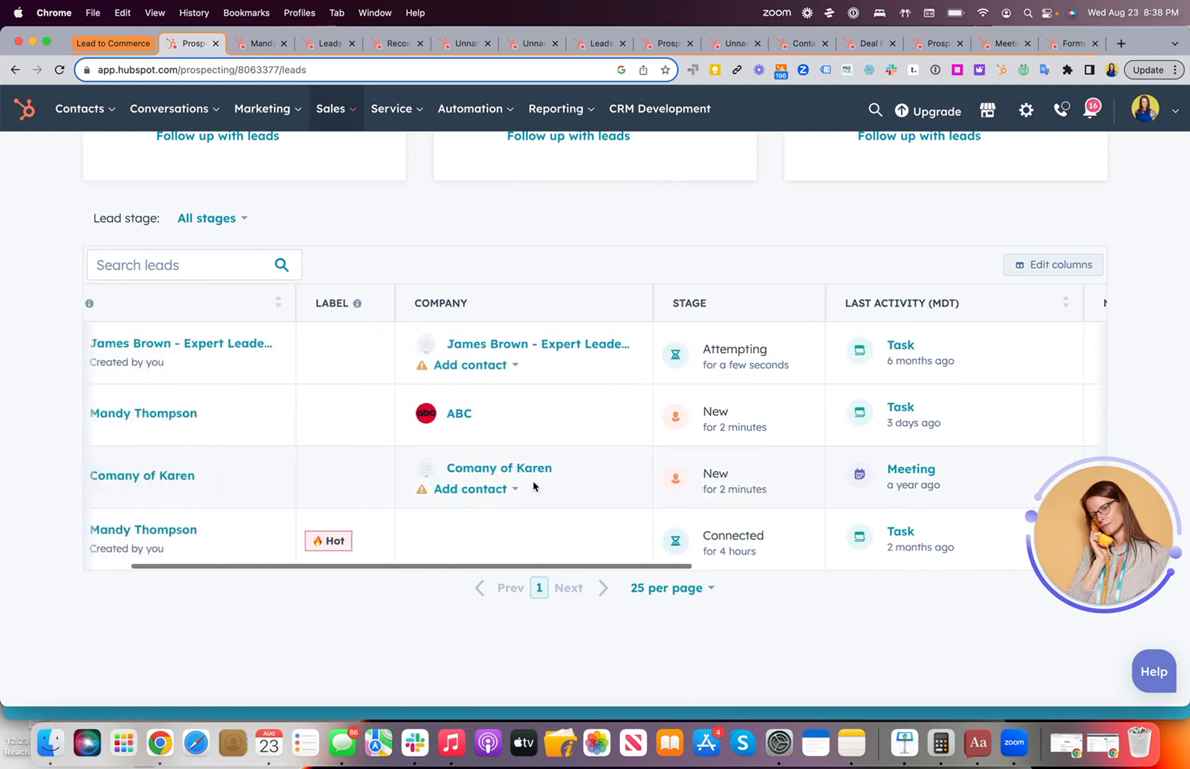
left_click(454, 351)
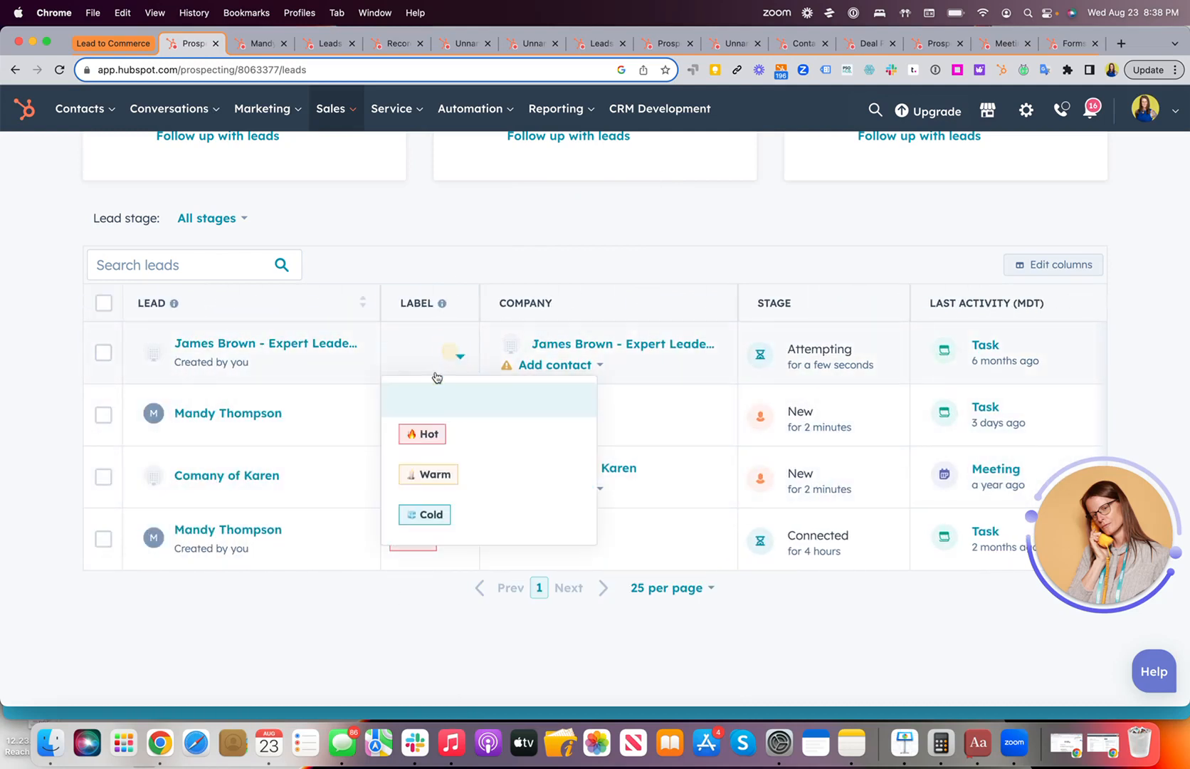
left_click(420, 432)
left_click(449, 420)
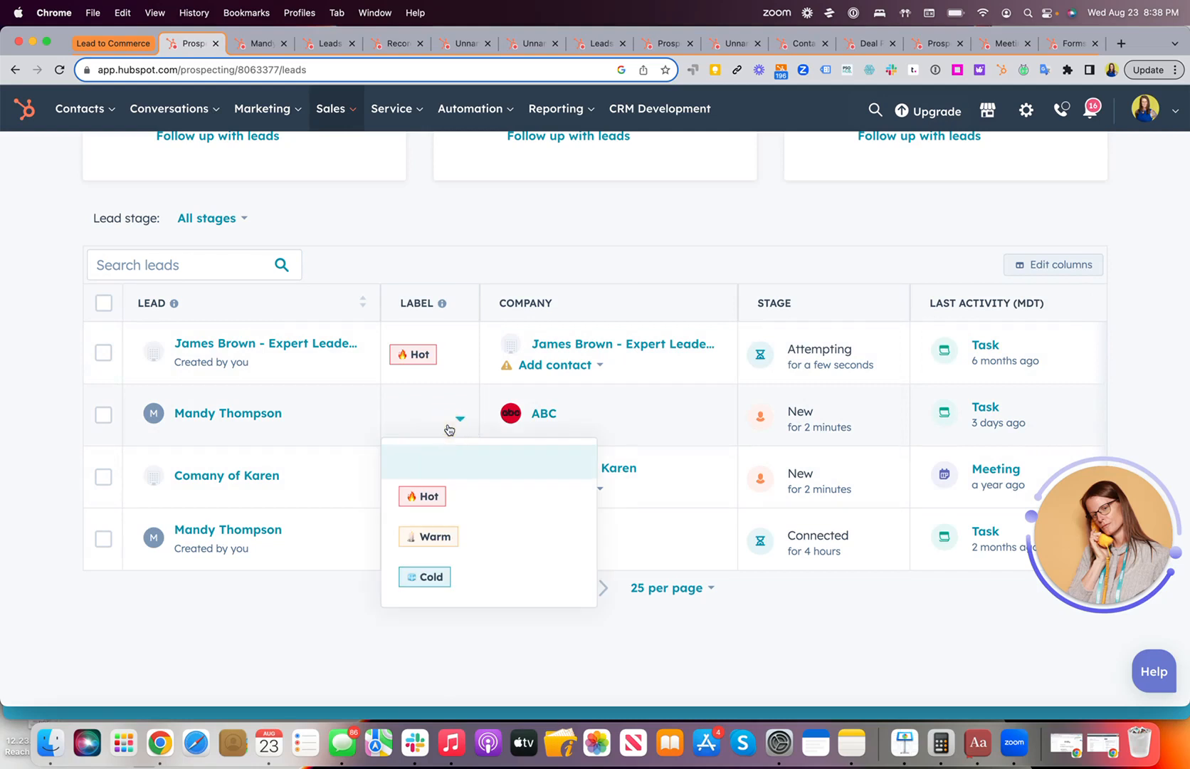
left_click(440, 538)
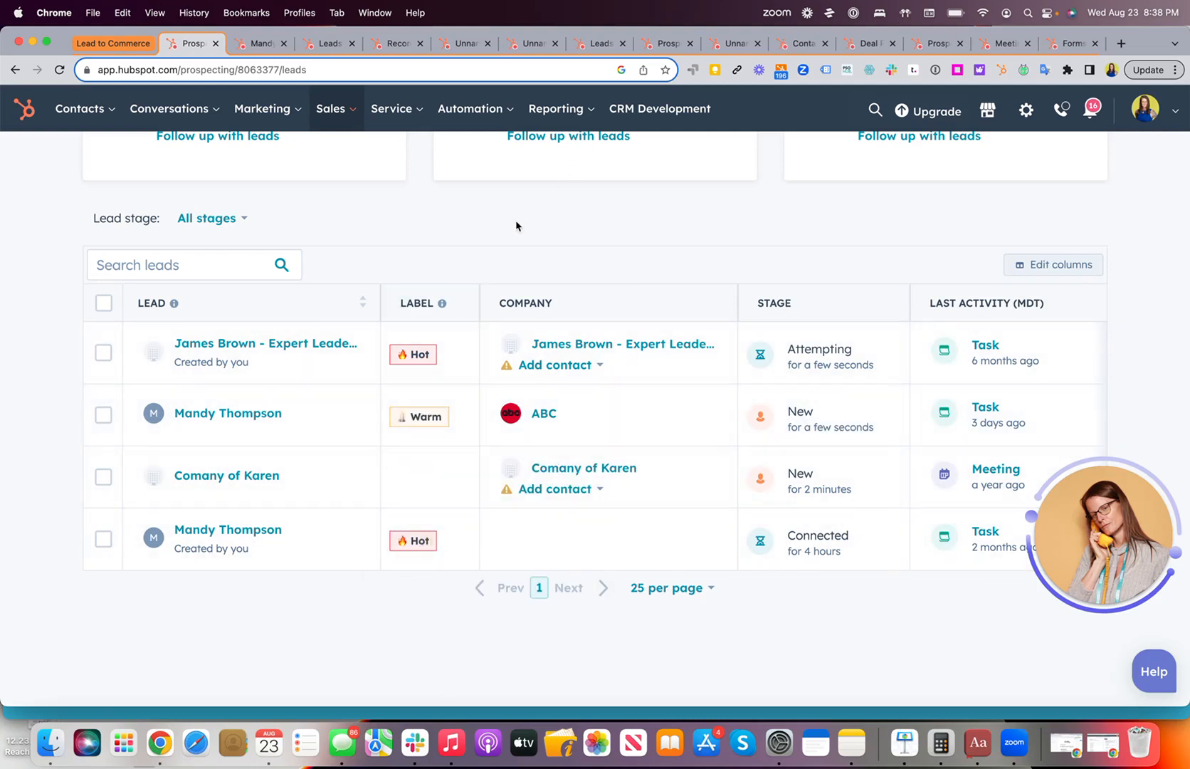
Look through the lead stages available for filtering the leads table, leaving all stages shown.
scroll(517, 226, "up", 2)
left_click(213, 279)
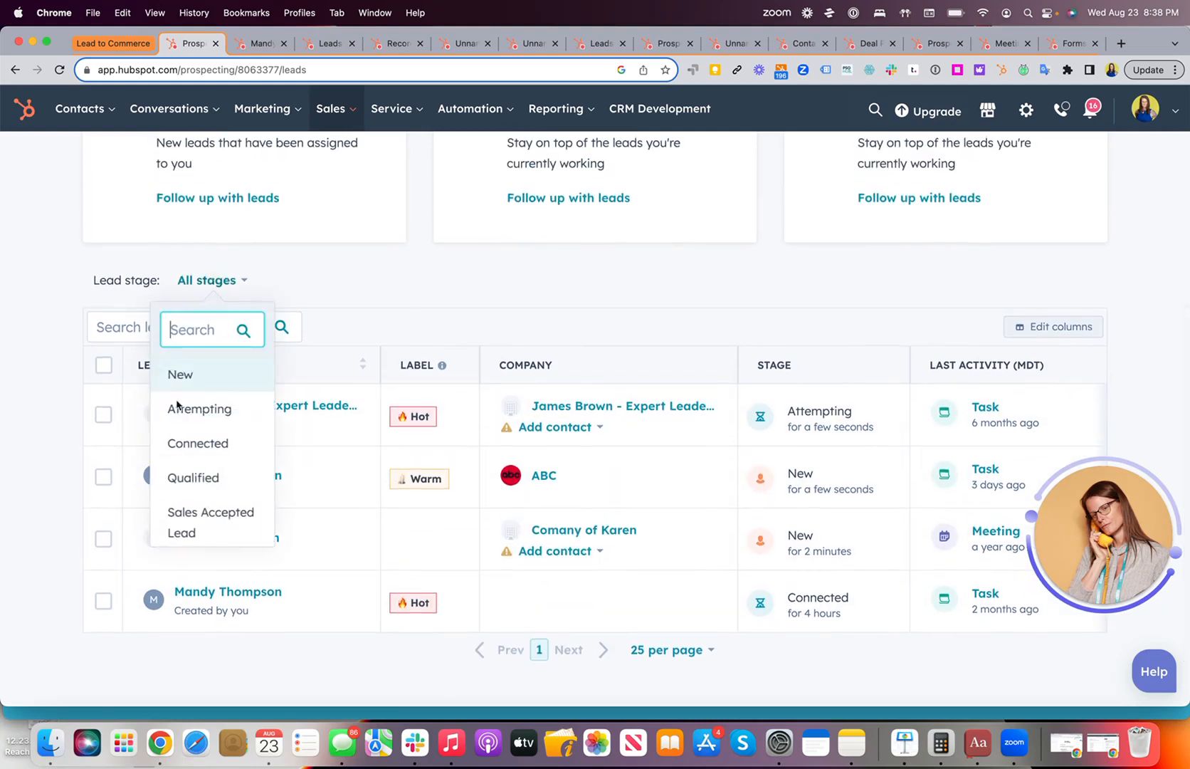
scroll(178, 544, "down", 2)
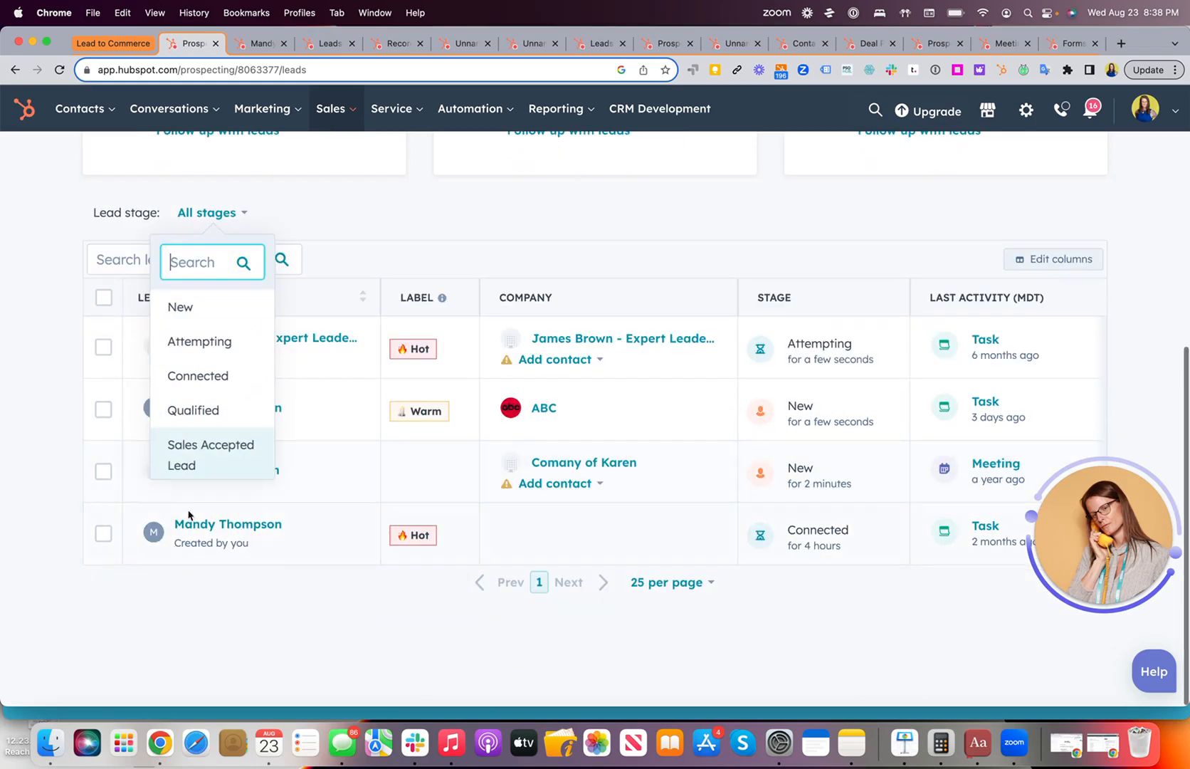
left_click(412, 226)
scroll(413, 229, "up", 10)
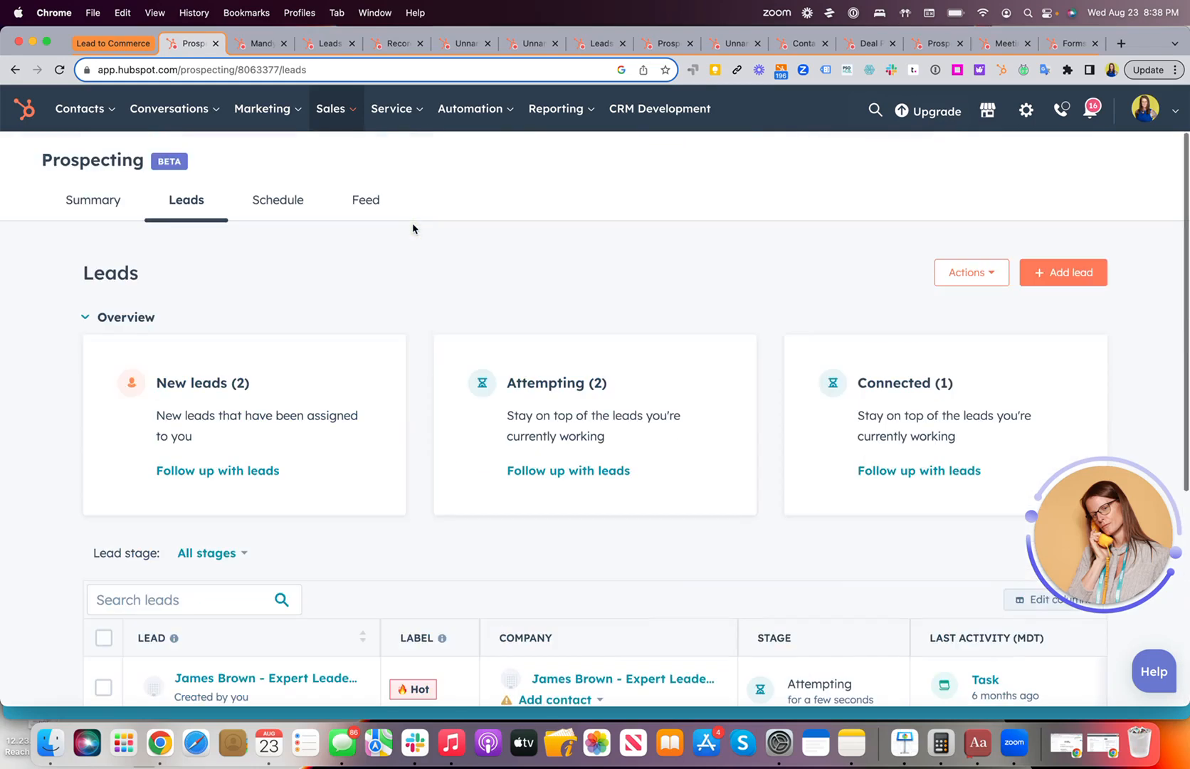
Review the tasks, sequences and leads in the Prospecting summary and open the new leads follow-up queue.
left_click(103, 208)
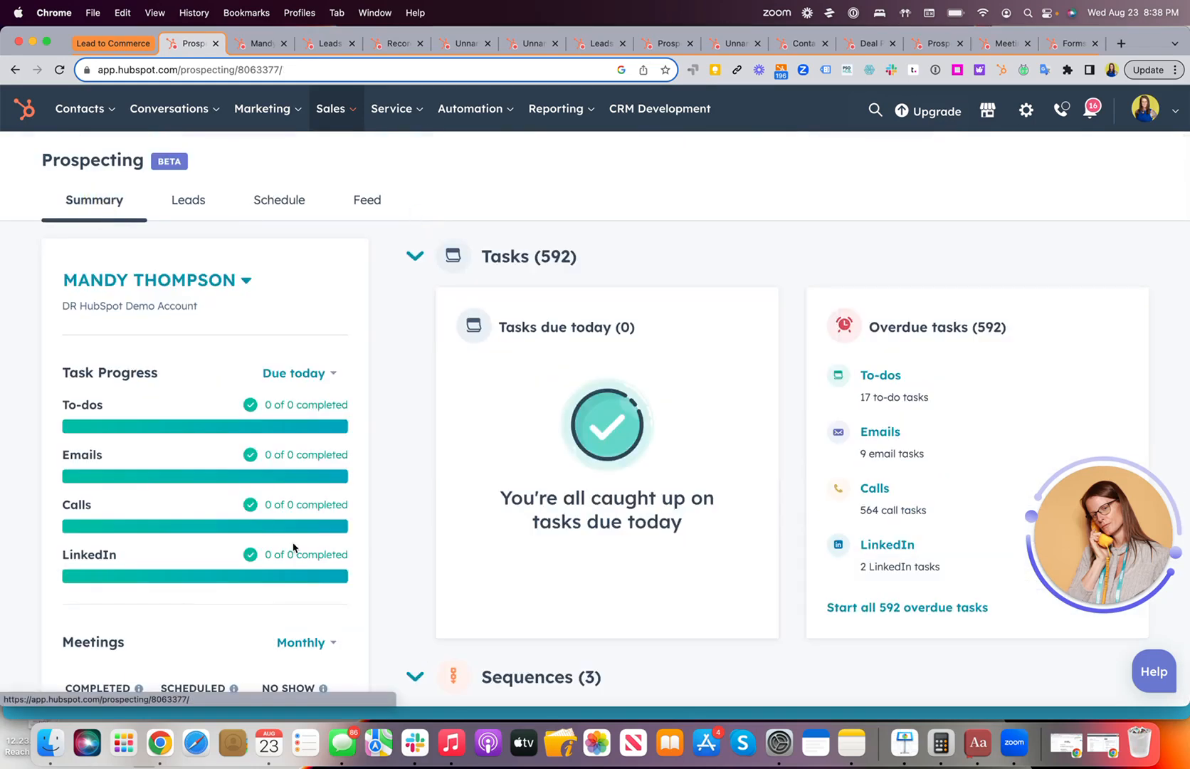
scroll(483, 345, "down", 5)
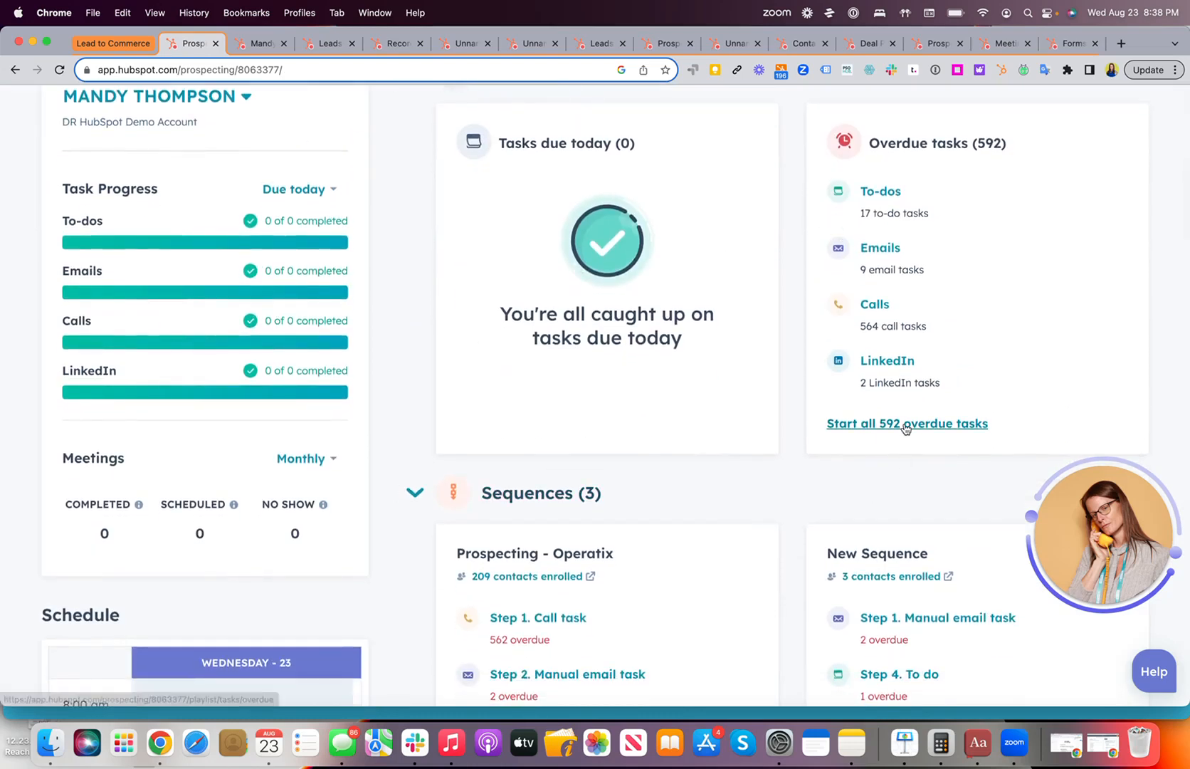
scroll(701, 551, "down", 12)
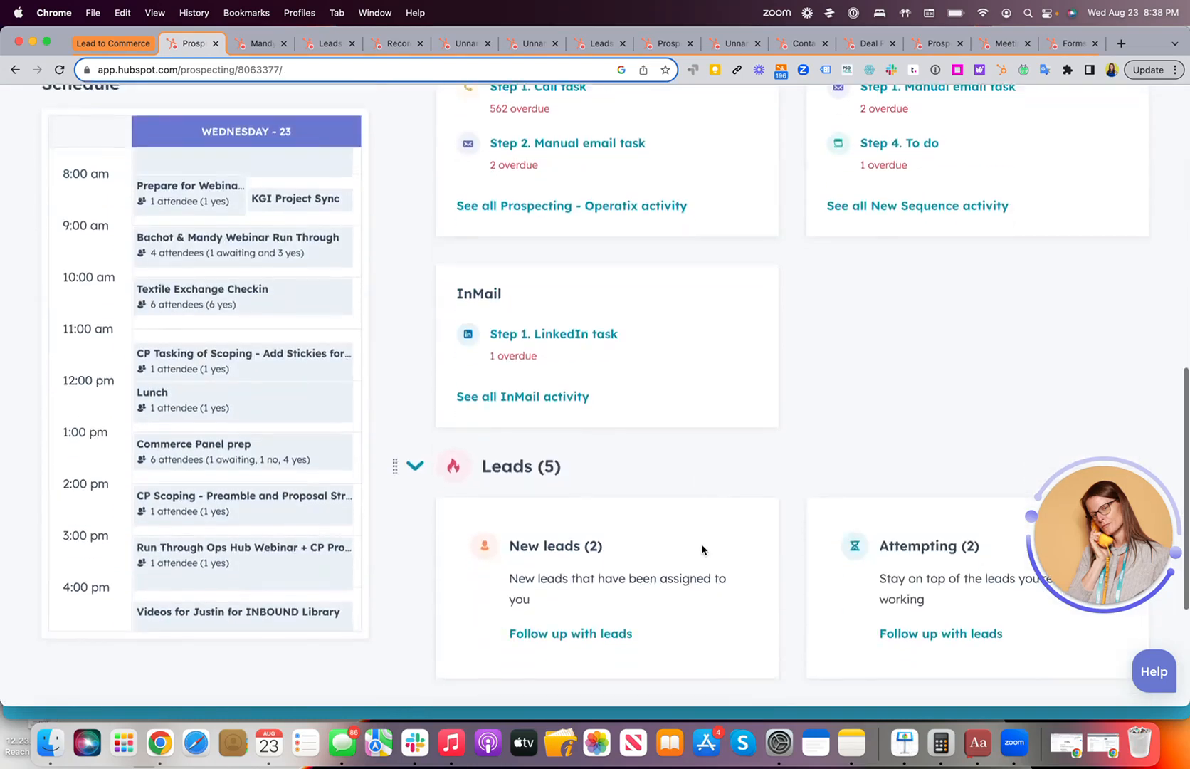
scroll(701, 550, "down", 5)
left_click(566, 434)
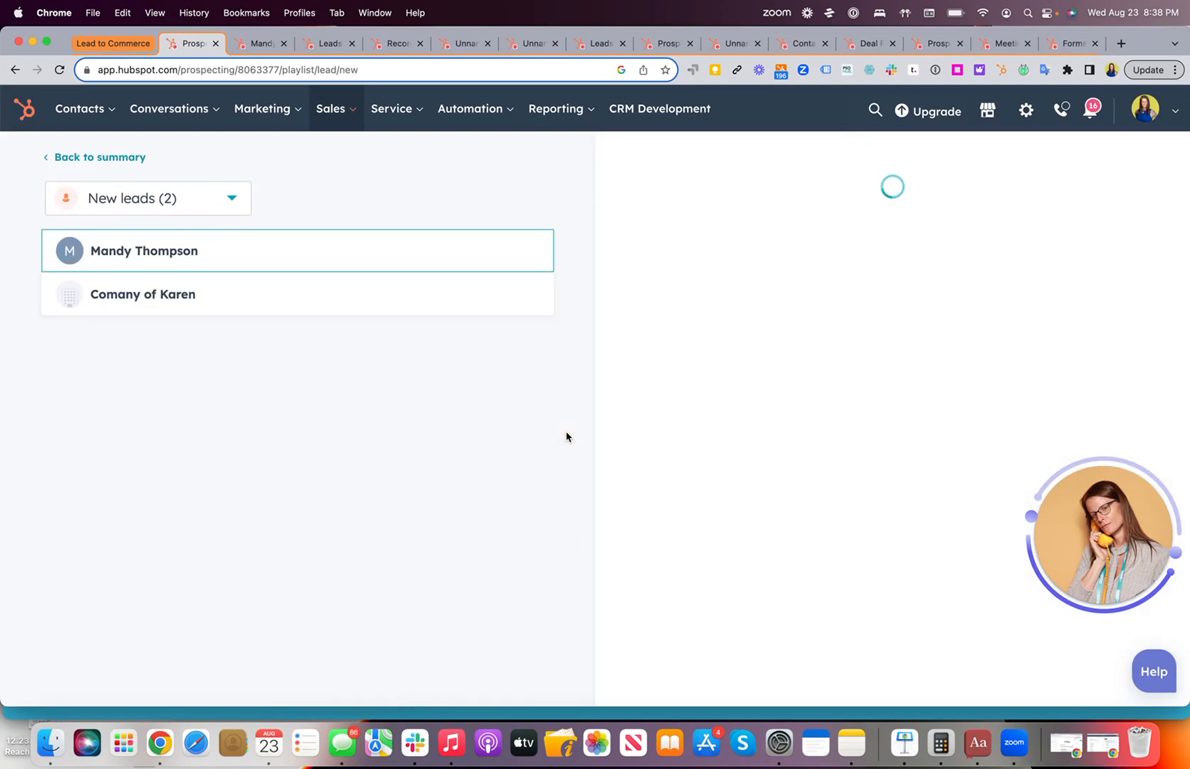